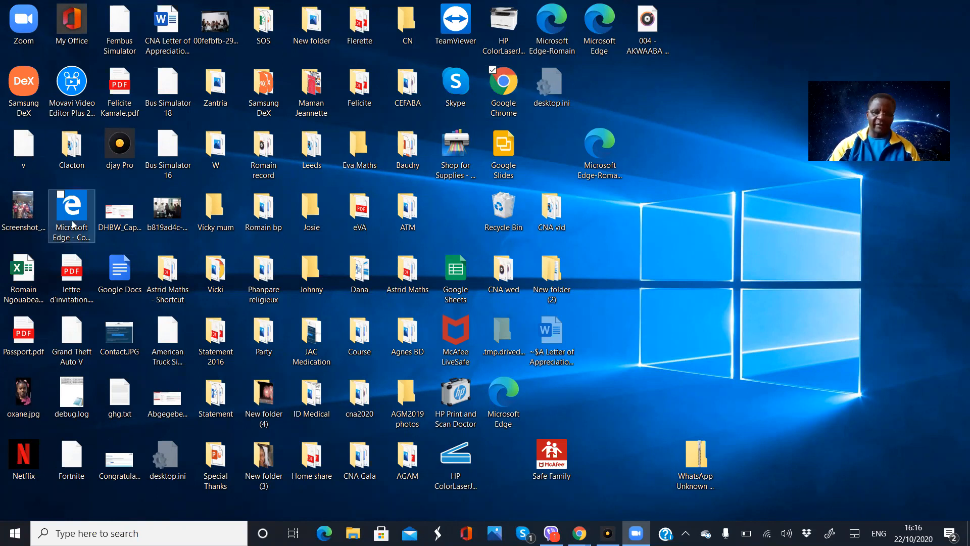
double_click(504, 85)
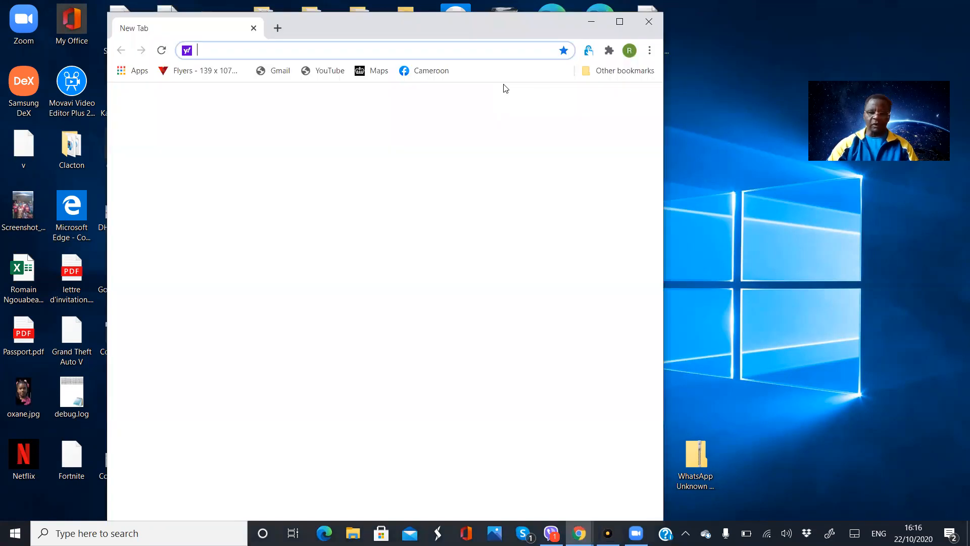
click(621, 22)
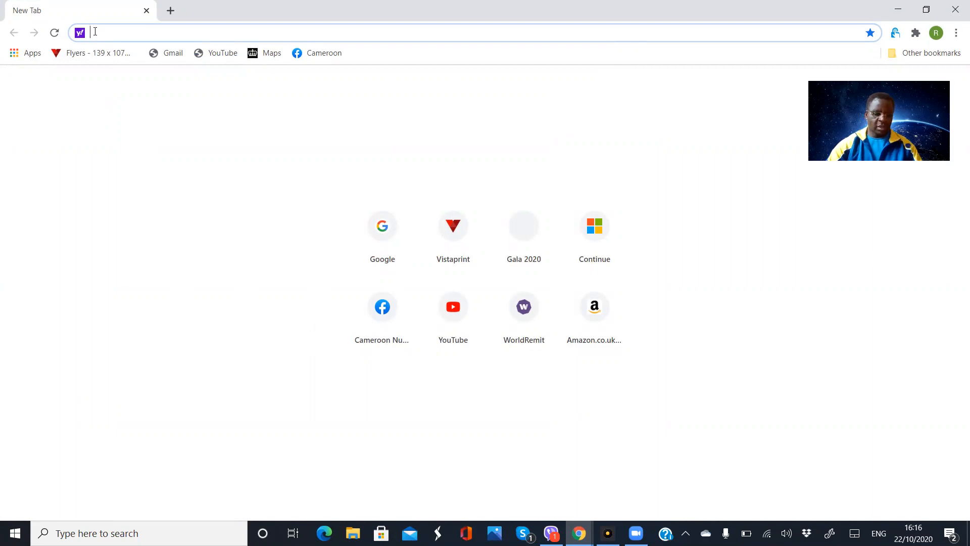
text(w)
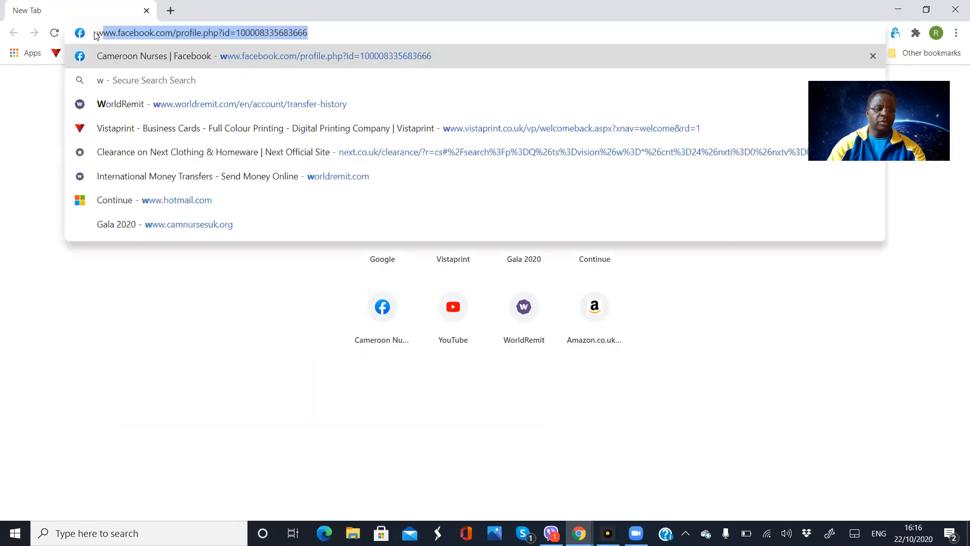
text(ww.hotmail)
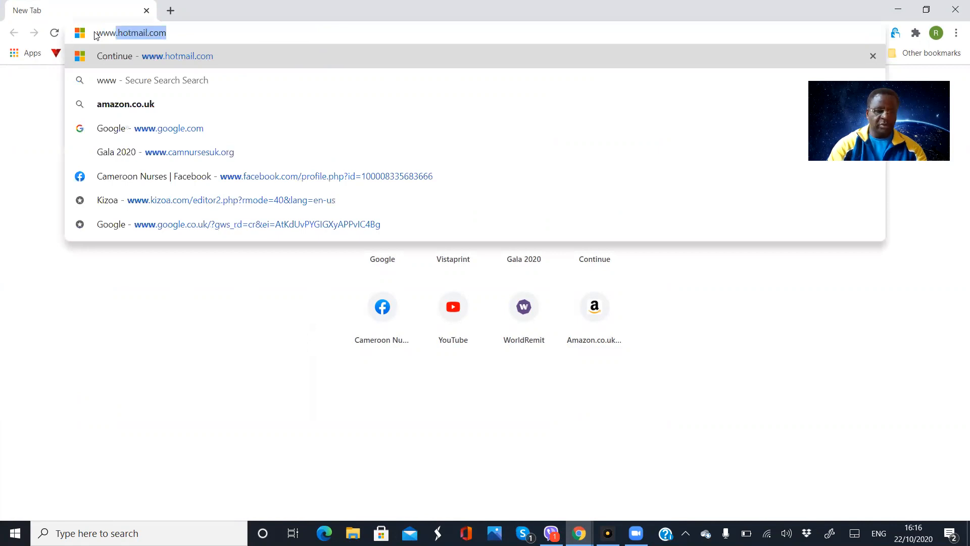
text(.)
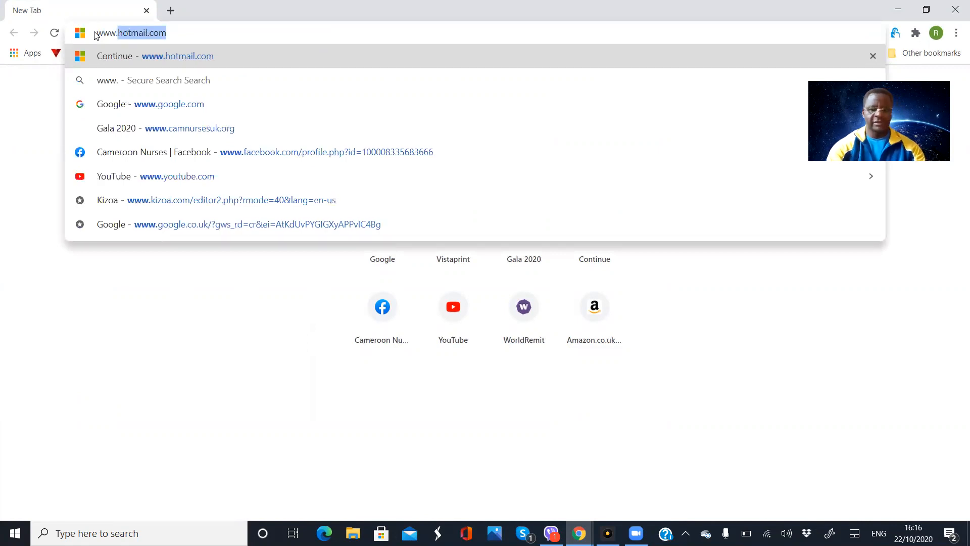
text(c)
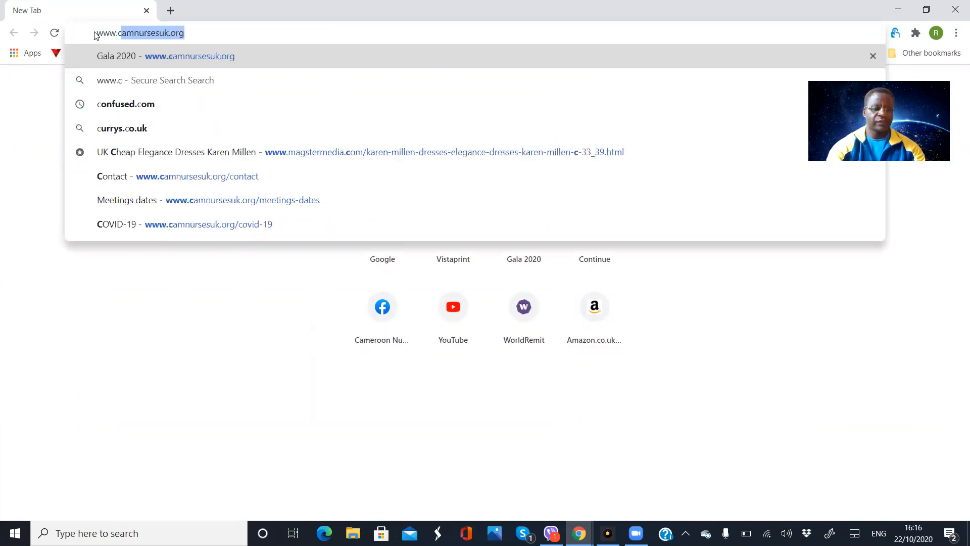
key(BackSpace)
text(a)
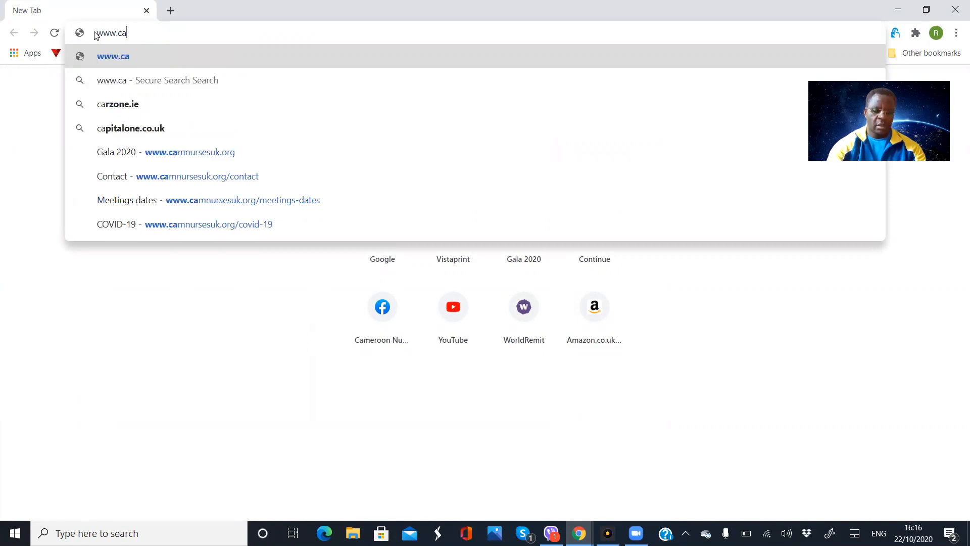
text(m)
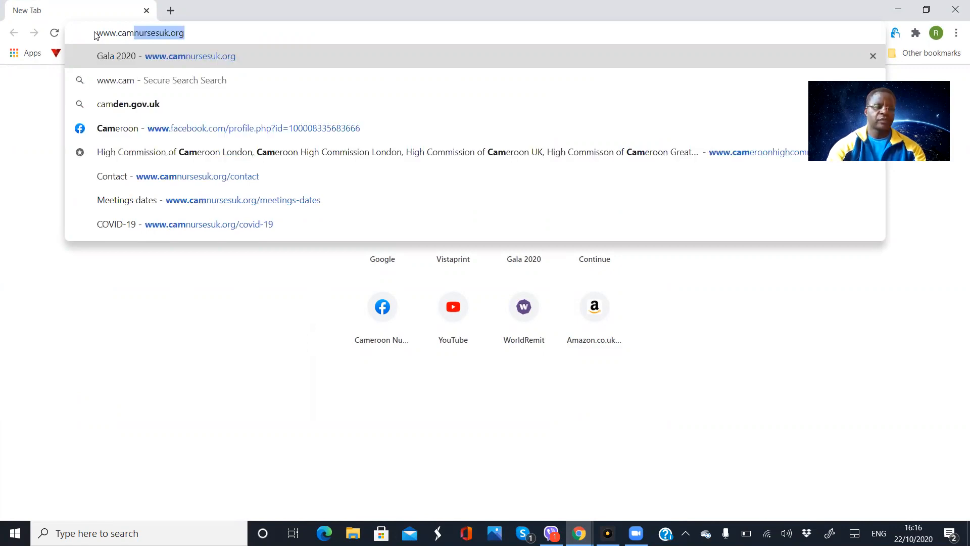
text(nurse)
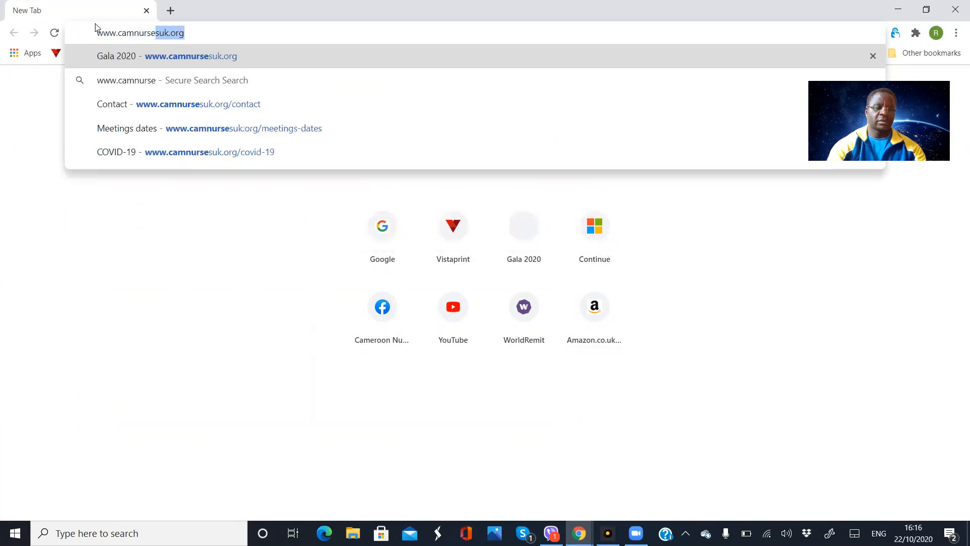
text(su)
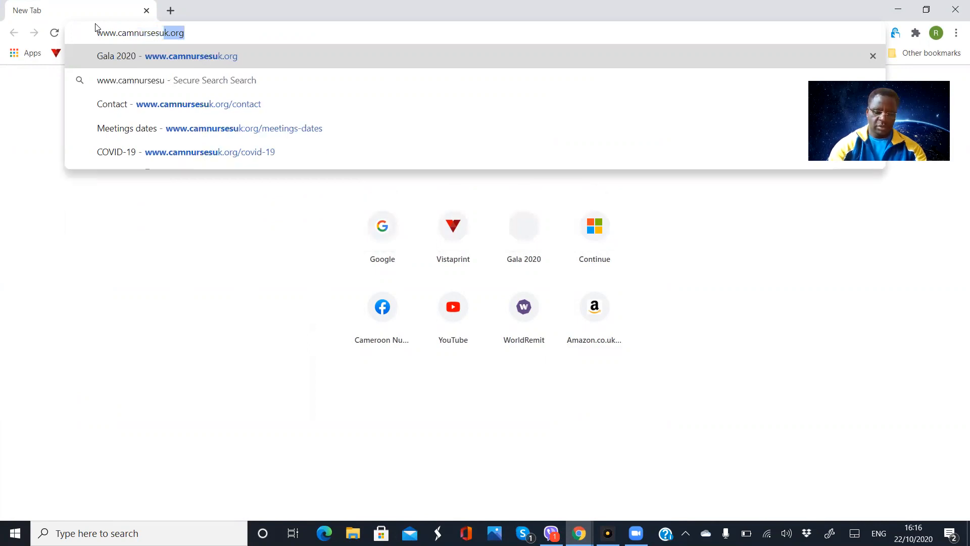
text(k.)
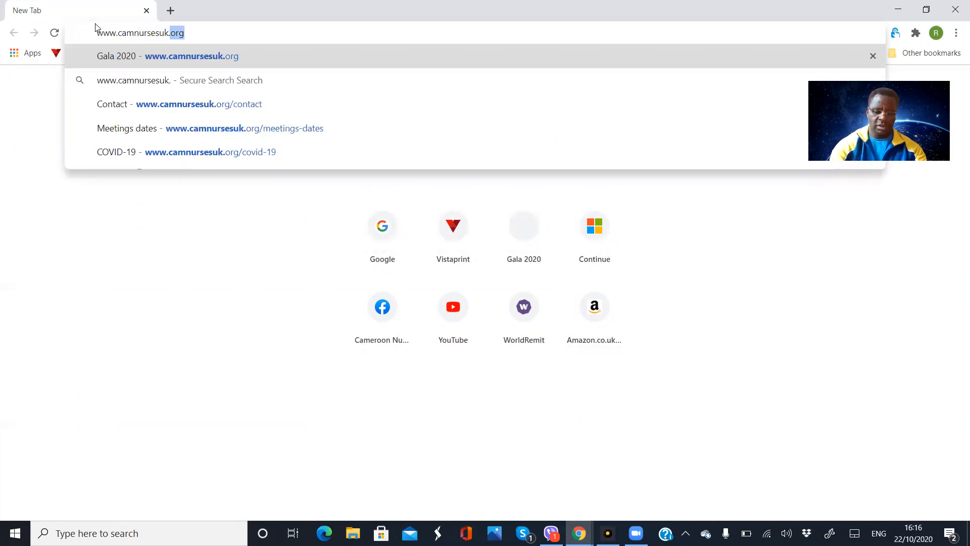
text(org)
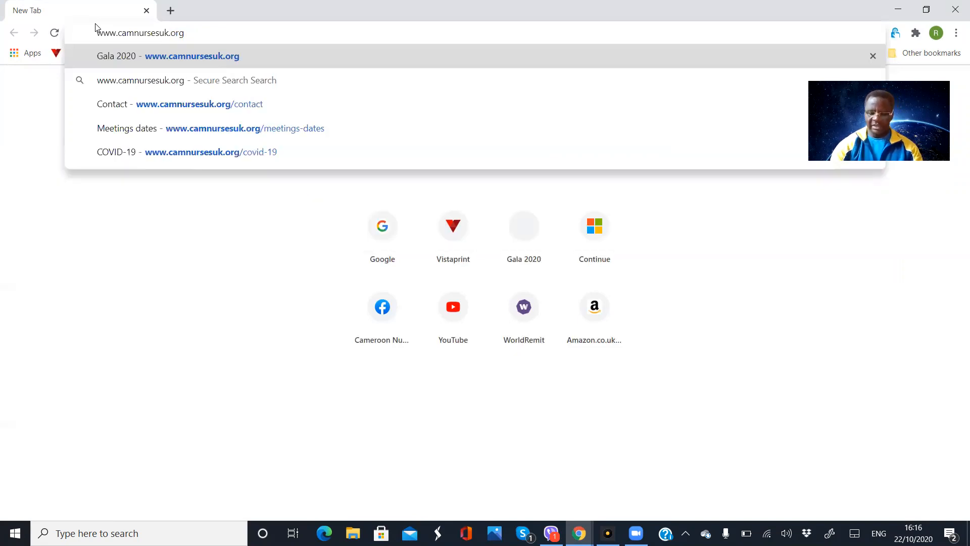
key(Return)
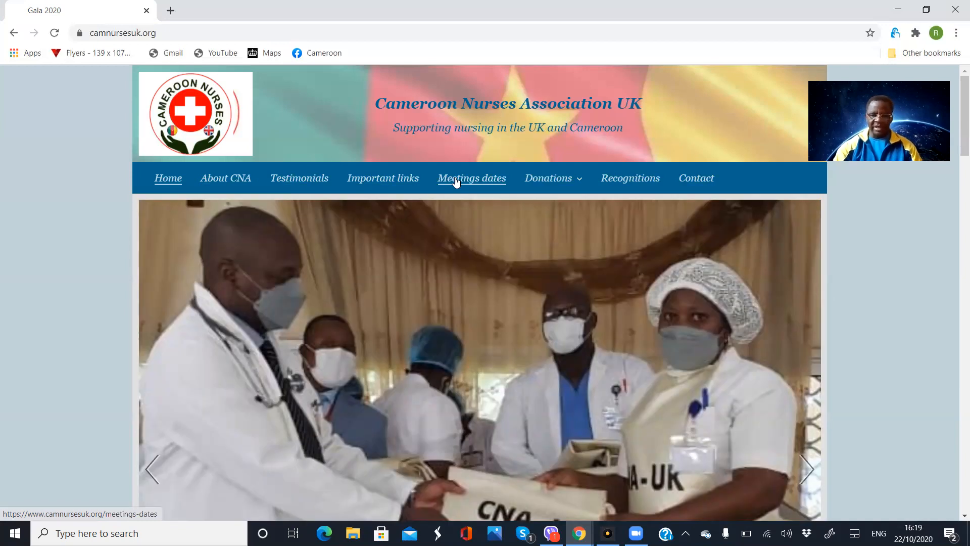
mouse_move(539, 184)
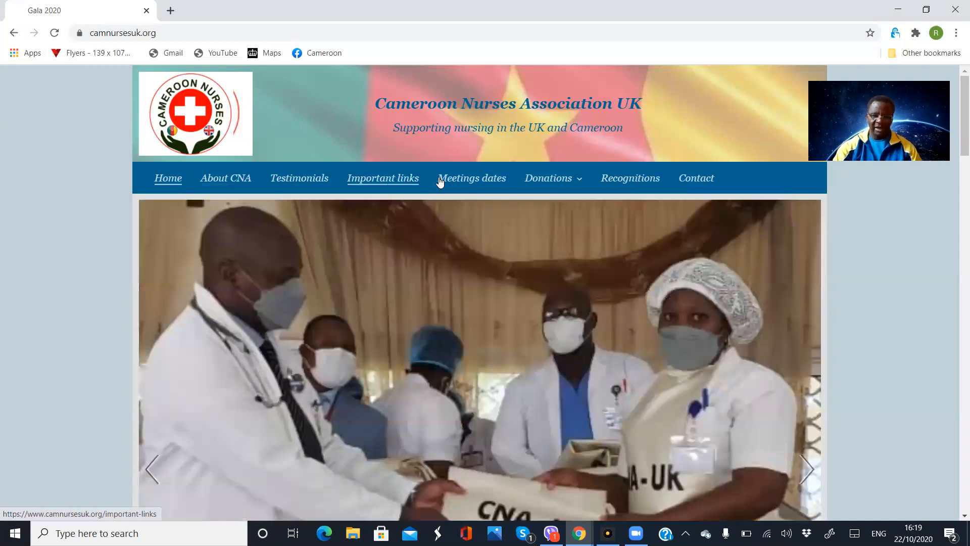
mouse_move(532, 186)
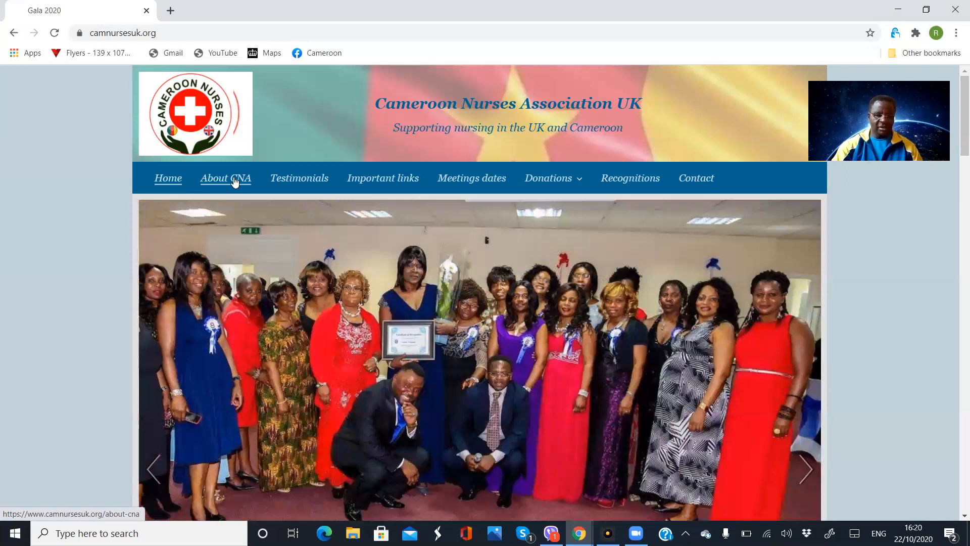
- Go through the About CNA page to the Testimonials page
click(235, 182)
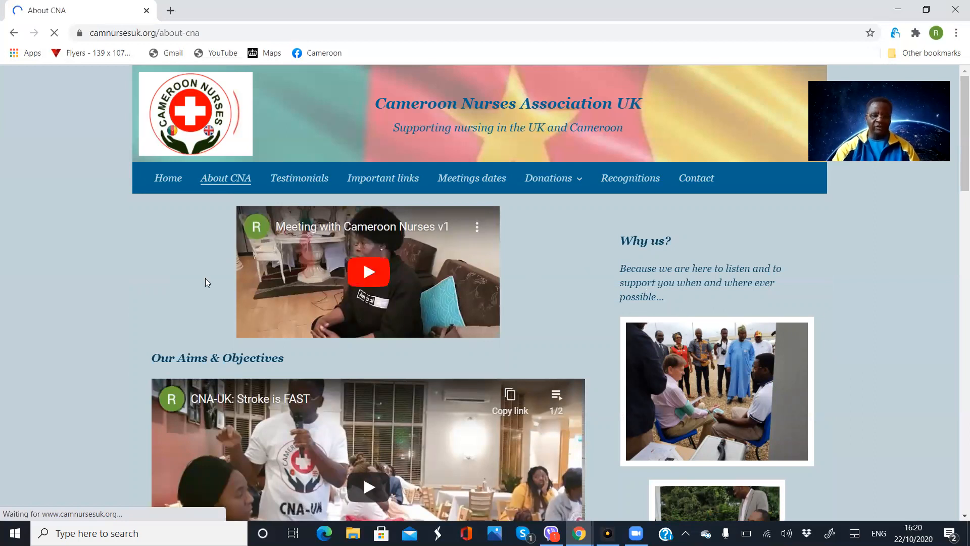
click(290, 176)
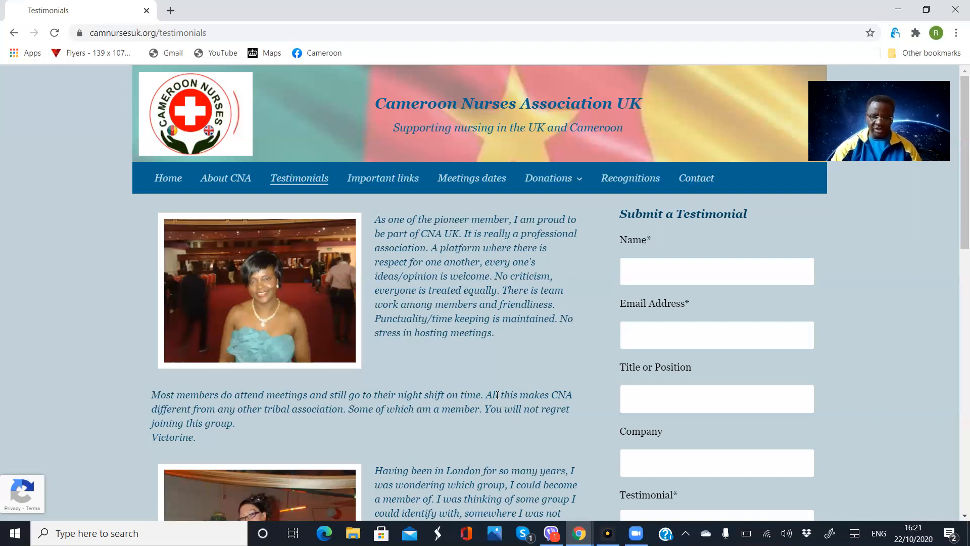
scroll(497, 391, down, 6)
scroll(497, 390, down, 2)
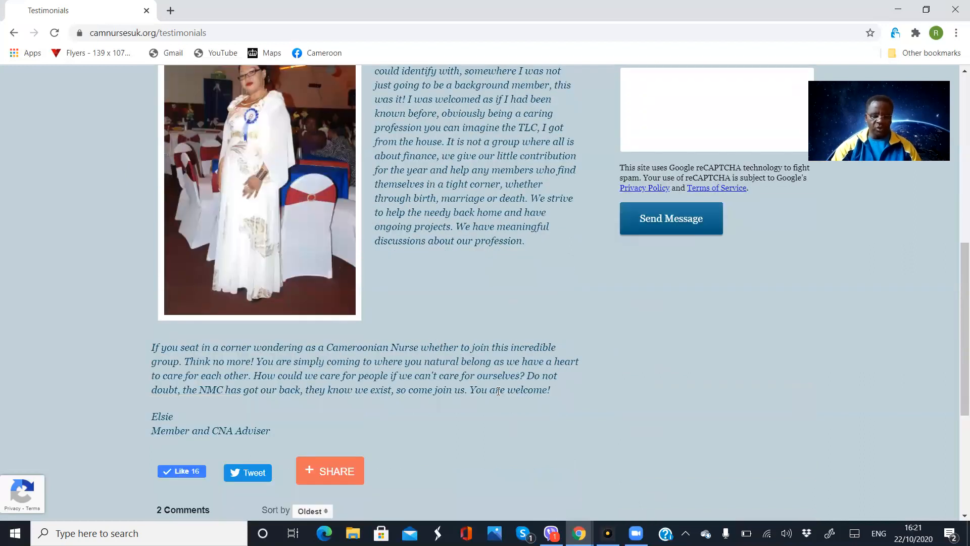
scroll(498, 390, up, 1)
scroll(498, 391, up, 5)
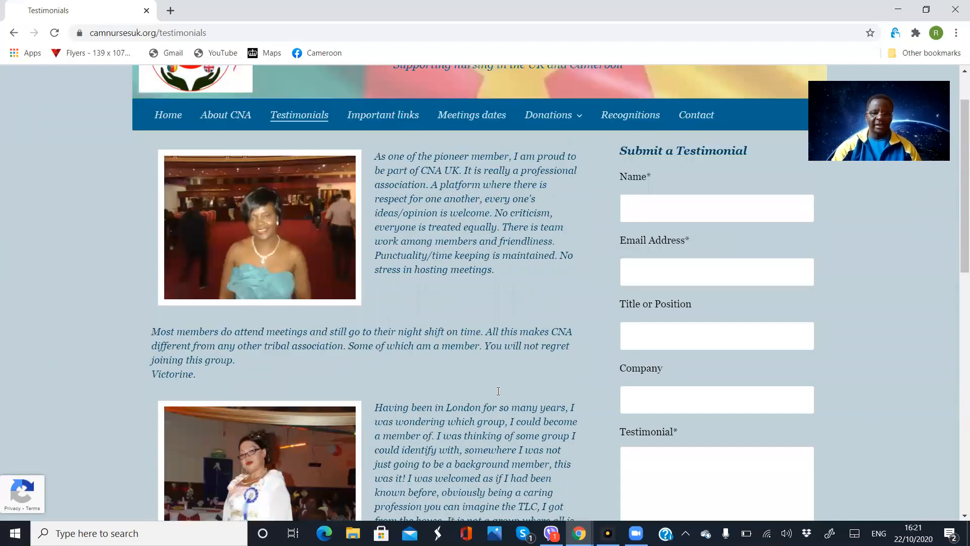
scroll(497, 395, up, 1)
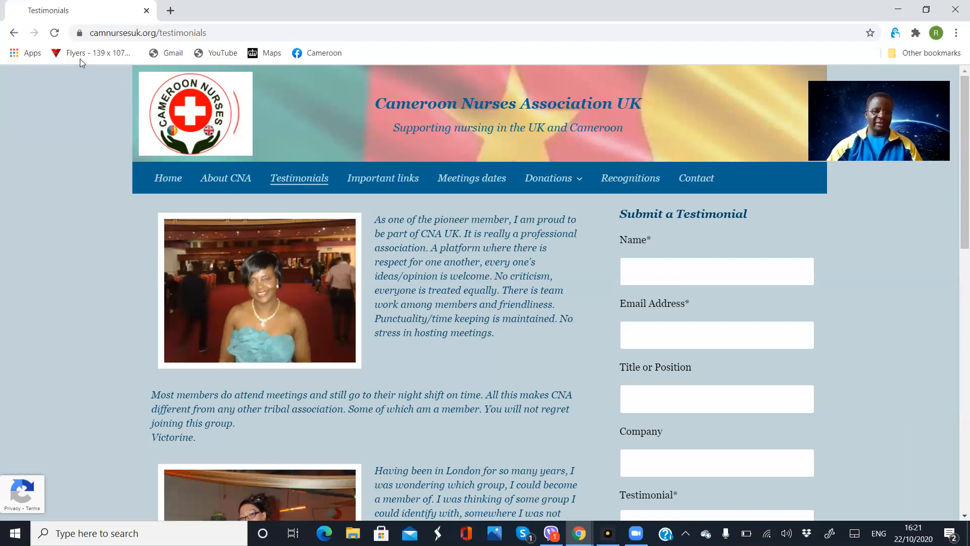
click(215, 34)
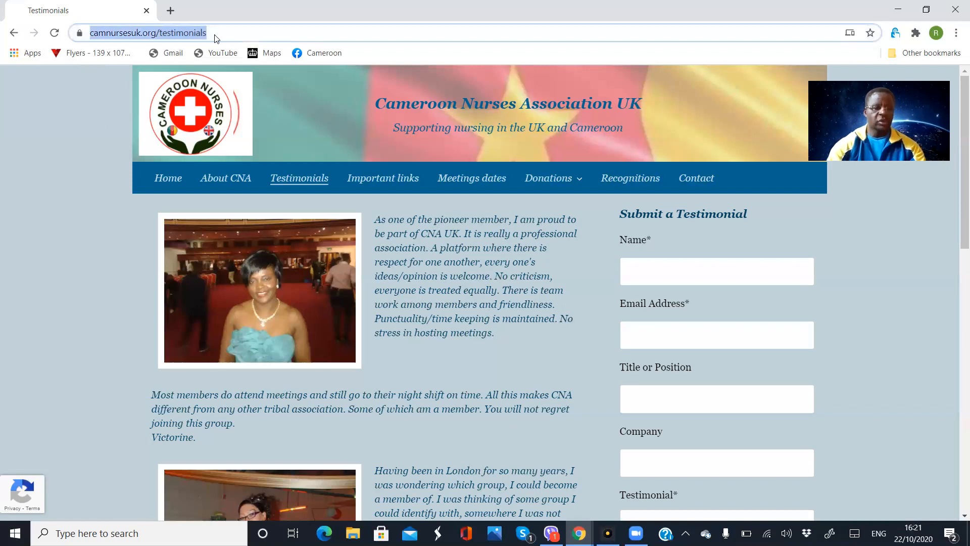
text(www)
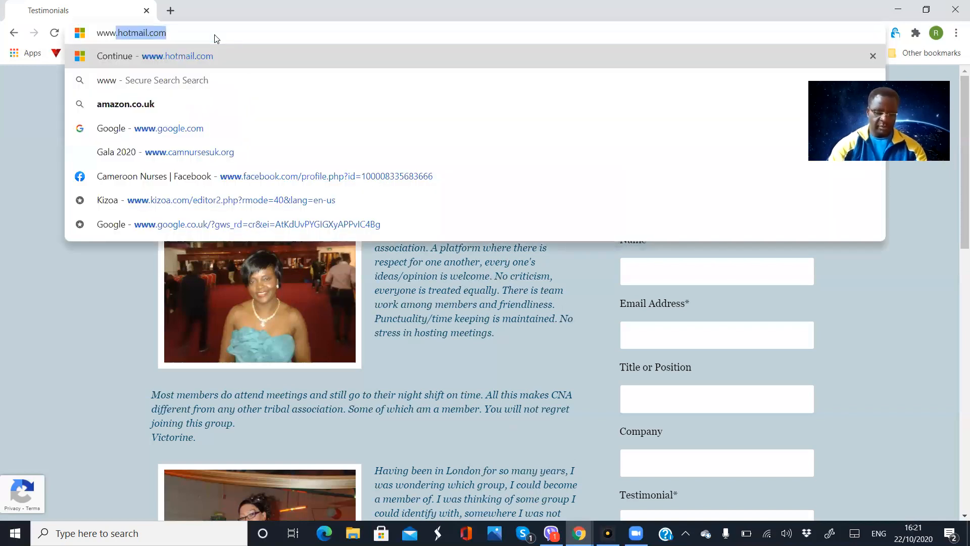
text(.v)
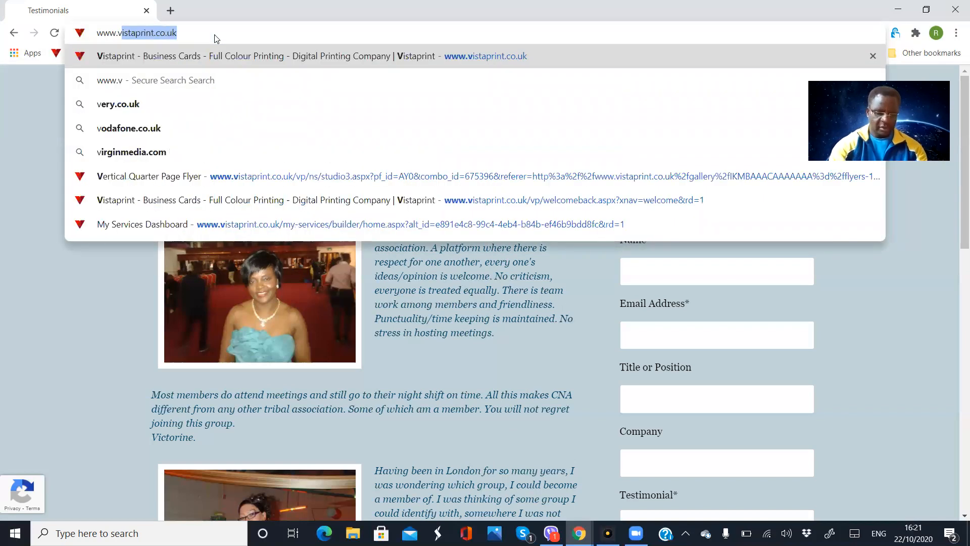
text(ista)
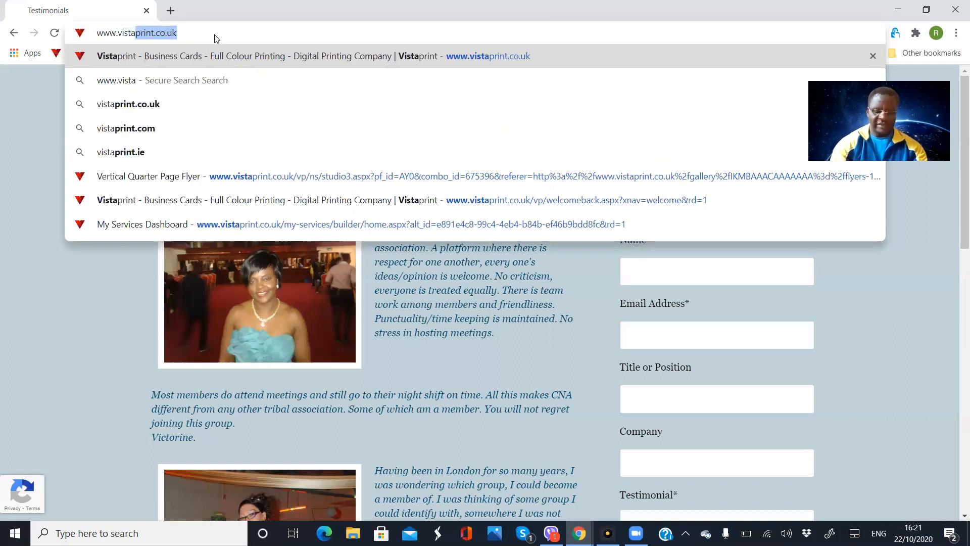
text(pr)
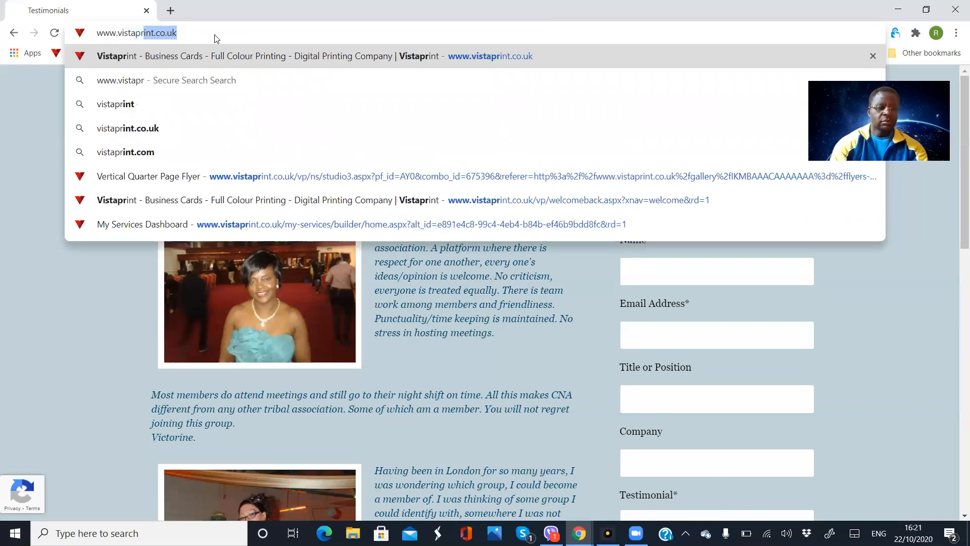
text(int.co)
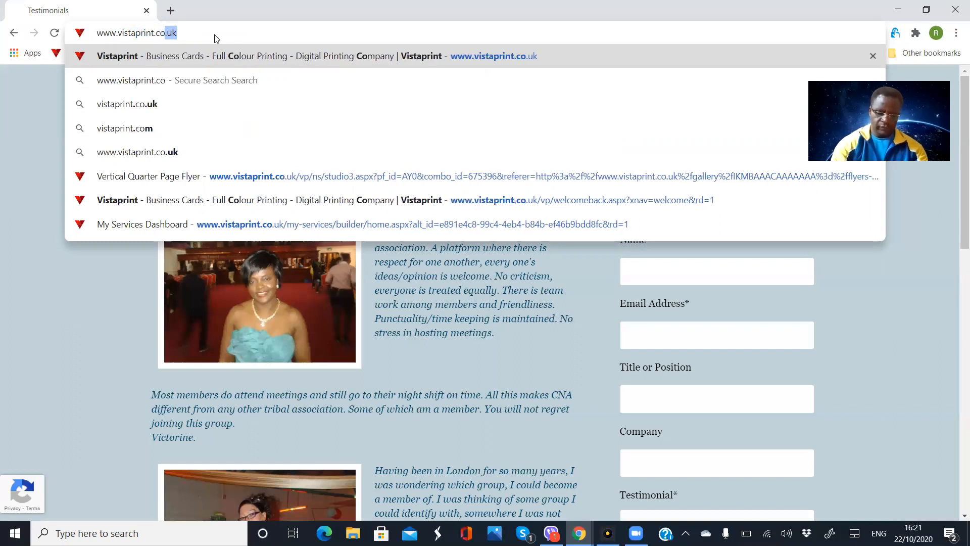
text(.uk)
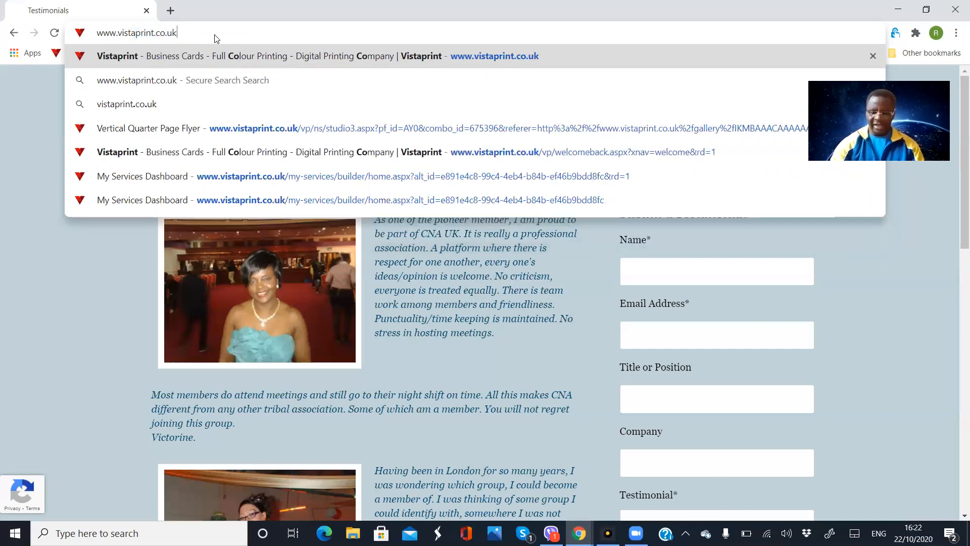
key(Return)
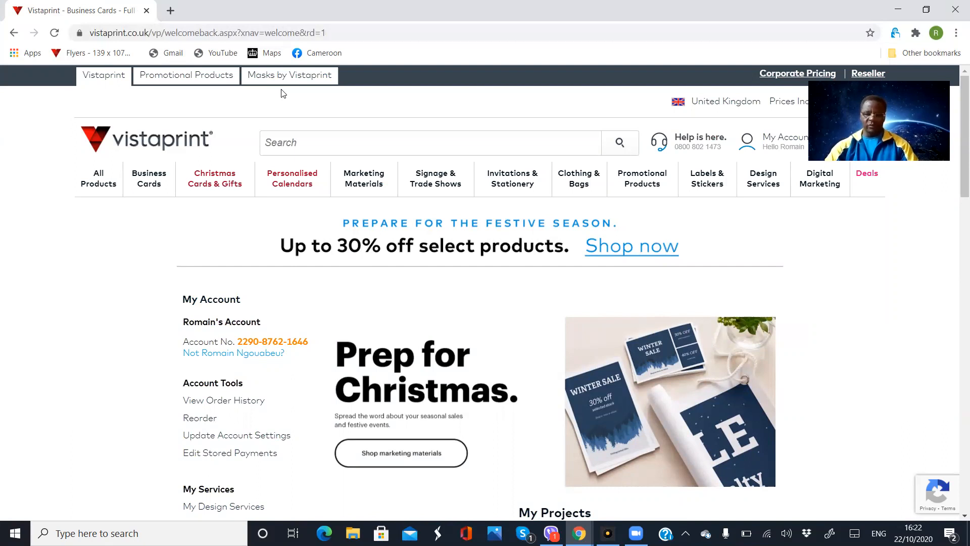
- Scroll down the My Account welcome page toward My Services
mouse_move(215, 179)
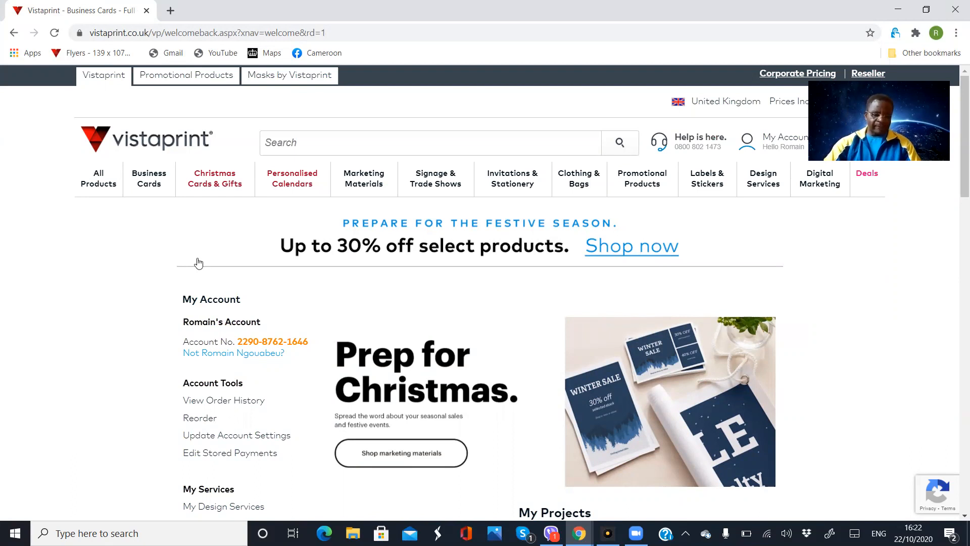
scroll(202, 276, down, 1)
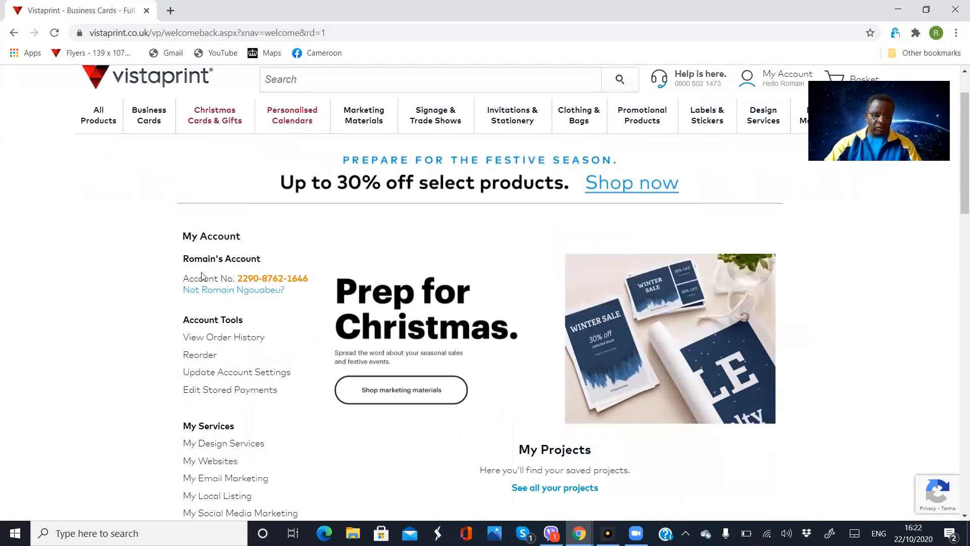
scroll(202, 275, down, 2)
scroll(243, 285, down, 1)
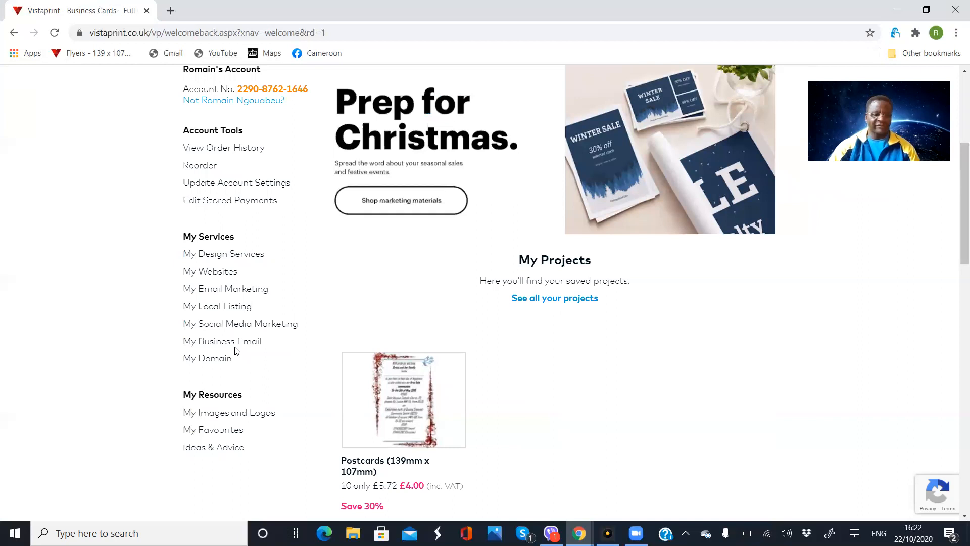
- Open My Websites and launch the editor for camnursesuk.org
click(211, 272)
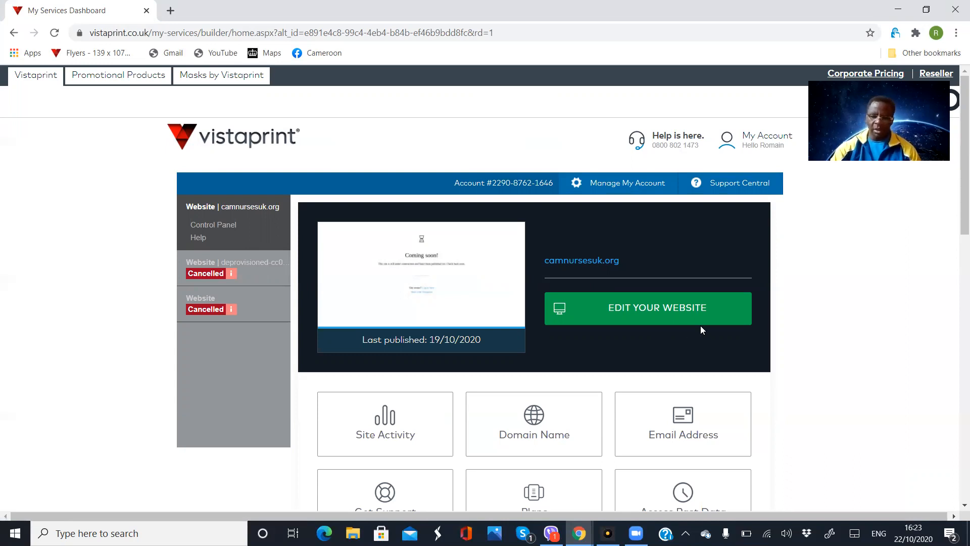
click(638, 317)
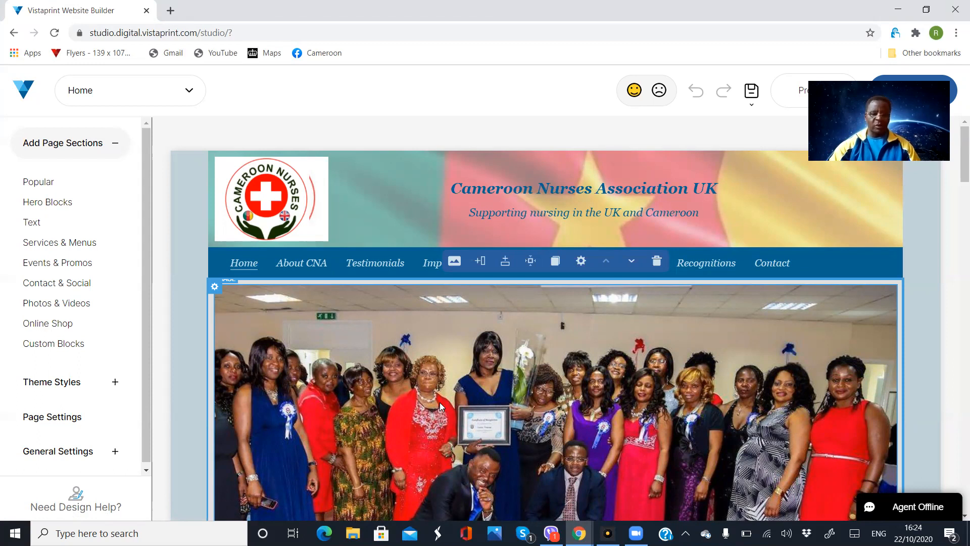
- Select the Home page's header section and bring up the site's page list
click(229, 268)
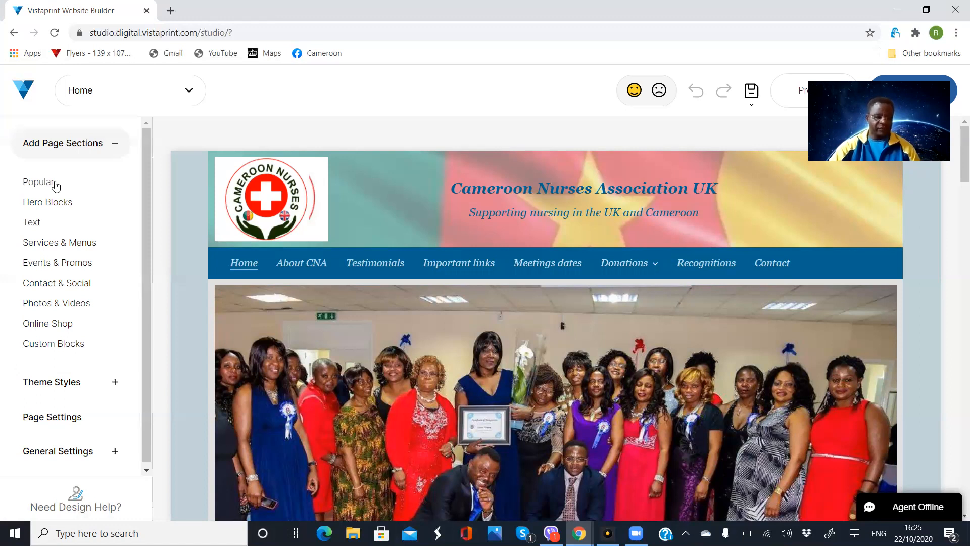
click(60, 419)
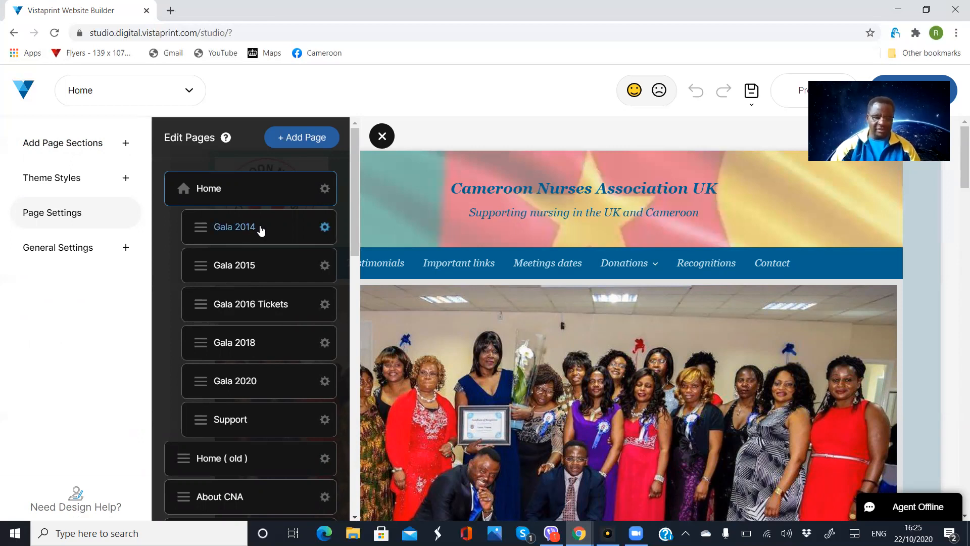
scroll(260, 228, down, 5)
scroll(260, 233, down, 8)
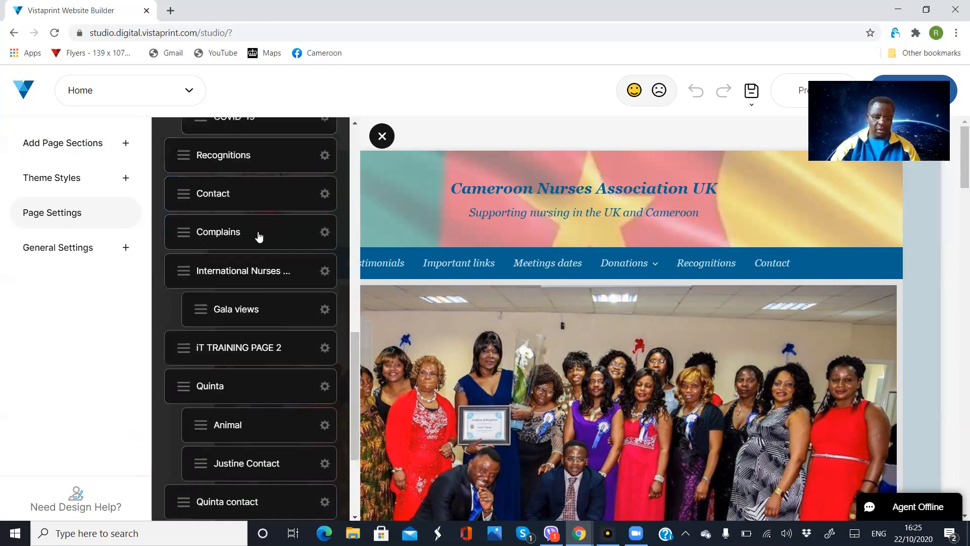
scroll(258, 233, down, 3)
scroll(256, 234, up, 1)
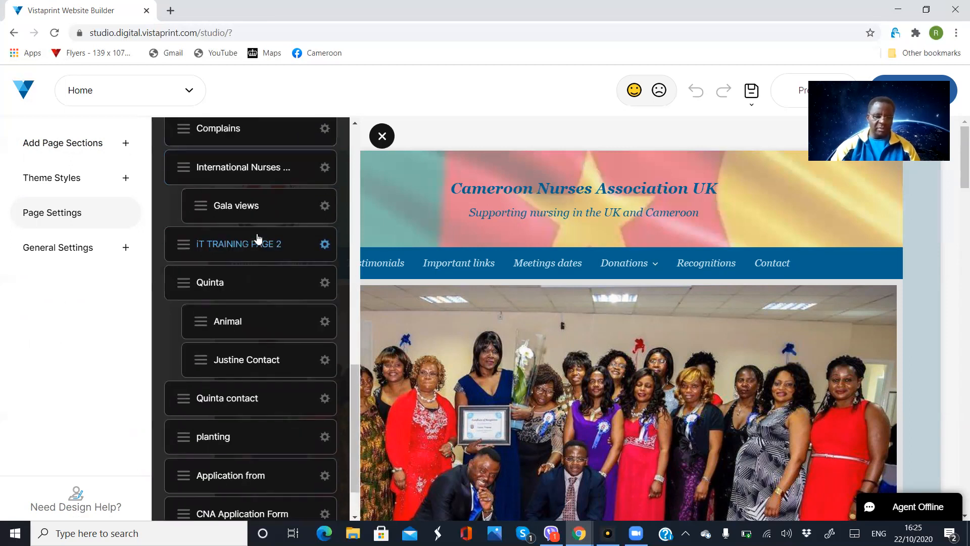
scroll(258, 238, up, 3)
scroll(259, 238, up, 1)
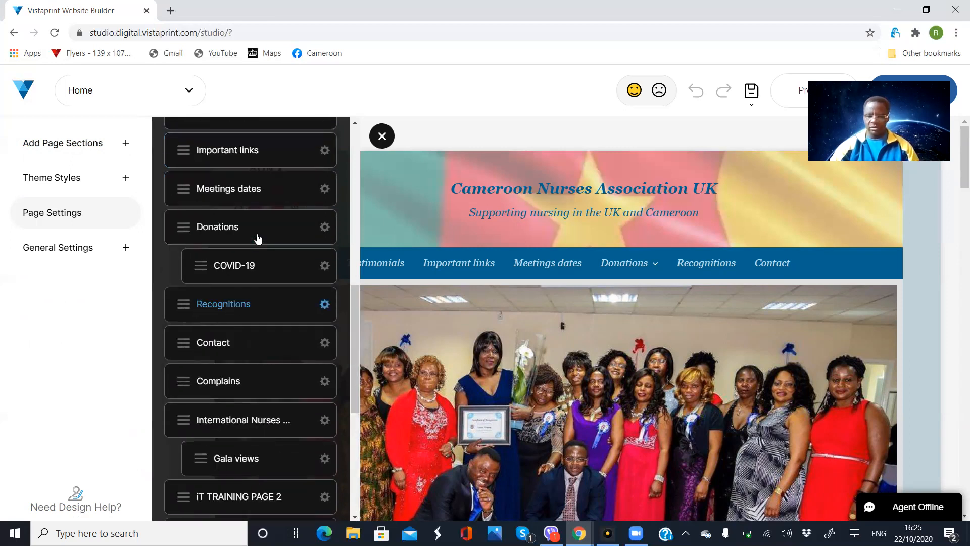
scroll(257, 238, up, 1)
scroll(256, 238, up, 5)
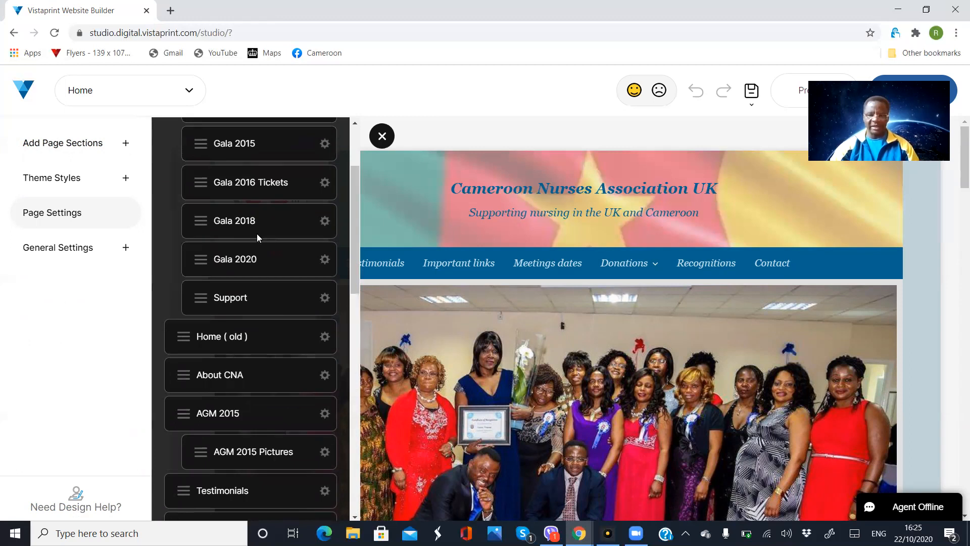
scroll(257, 237, up, 2)
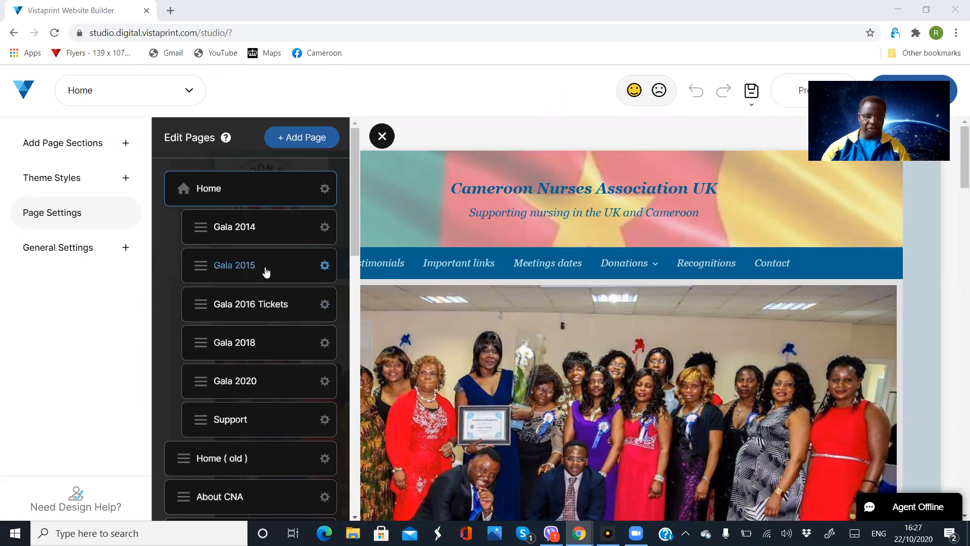
scroll(275, 256, down, 5)
scroll(274, 255, down, 10)
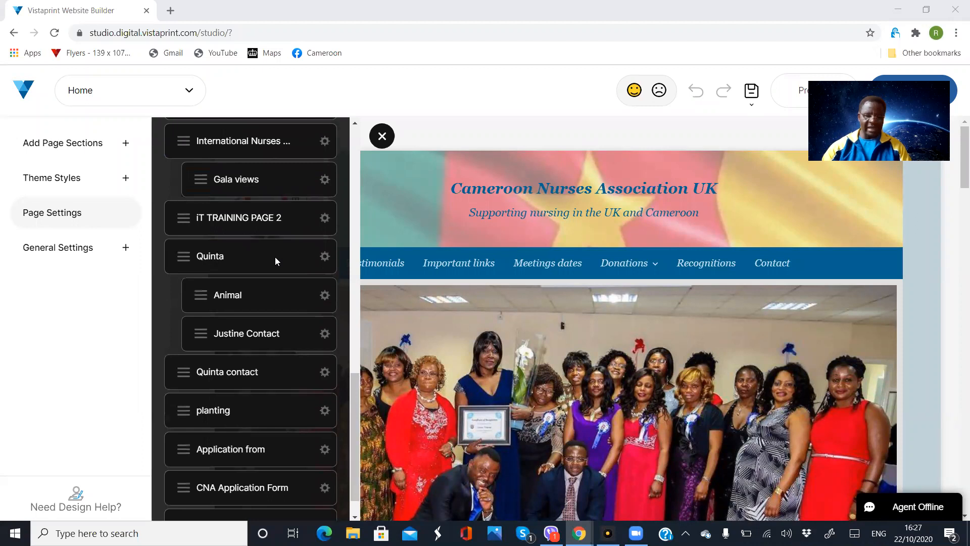
scroll(274, 261, down, 1)
scroll(276, 260, up, 5)
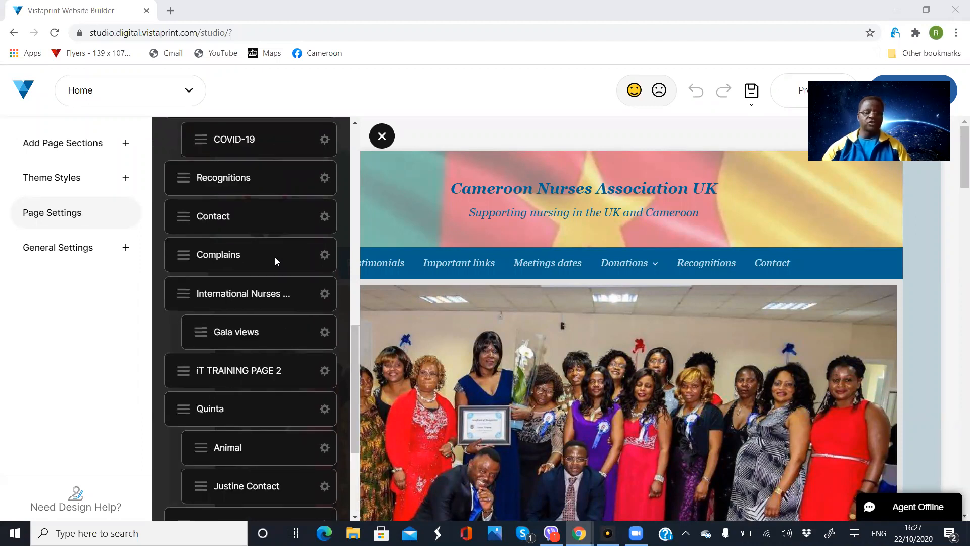
scroll(276, 260, up, 7)
scroll(275, 261, up, 7)
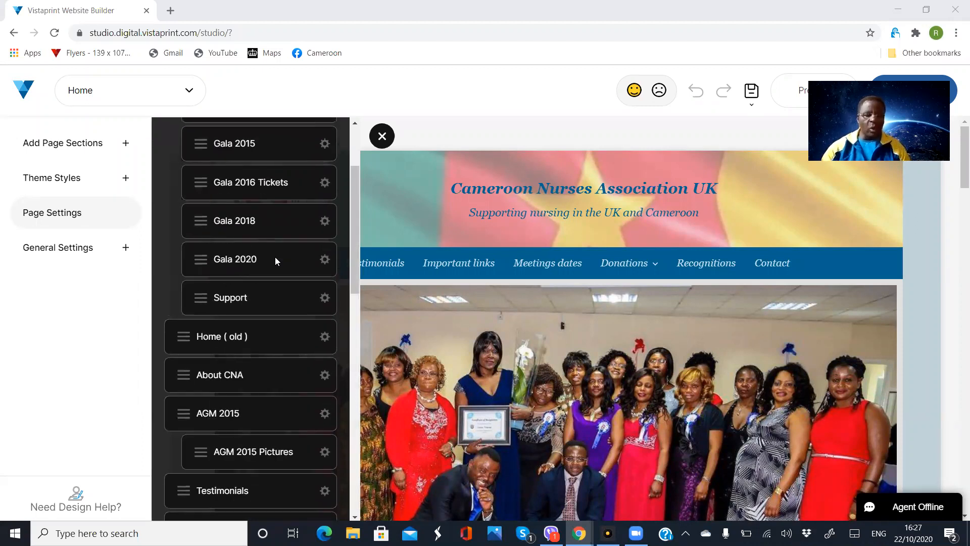
scroll(275, 261, up, 3)
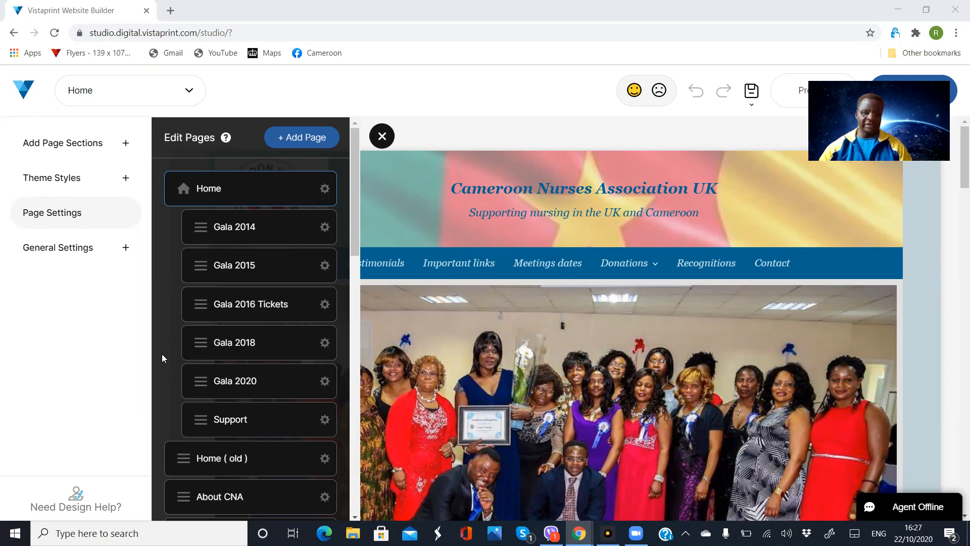
- Add a new page, browse the page types and choose Blank Page
click(304, 138)
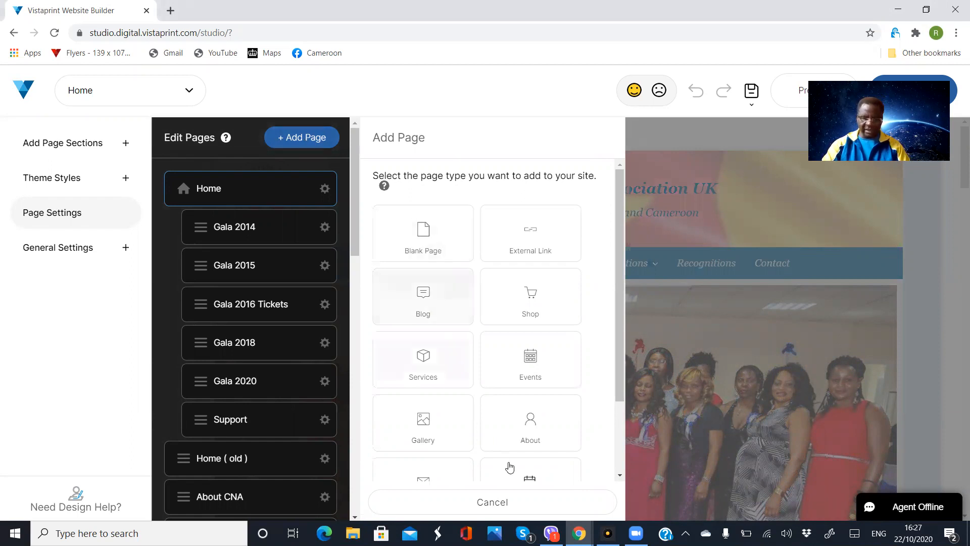
drag(616, 181, 616, 154)
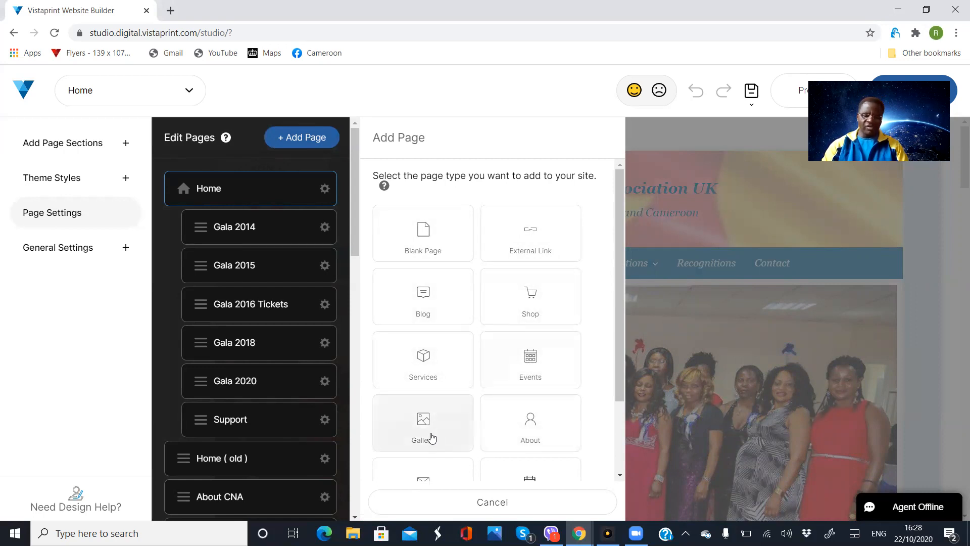
drag(619, 386, 621, 465)
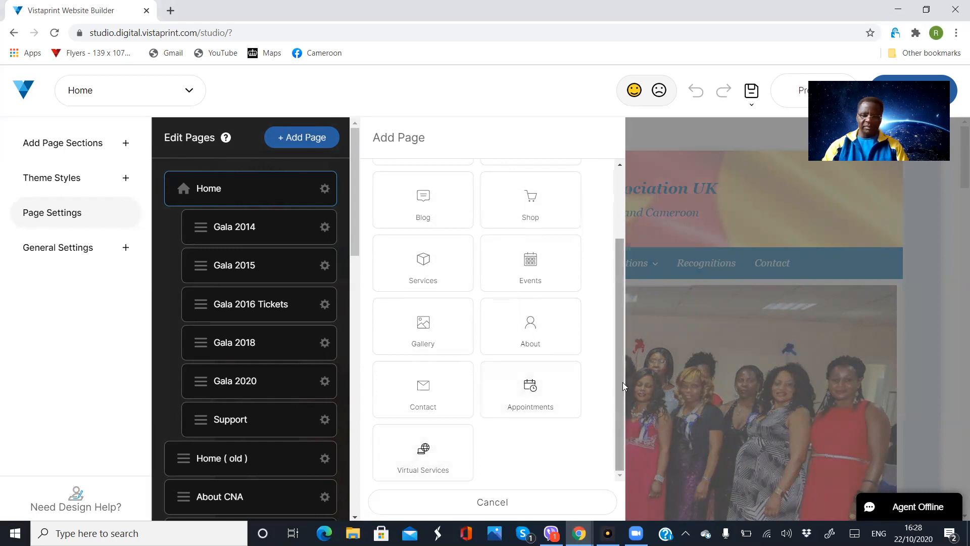
drag(620, 389, 628, 268)
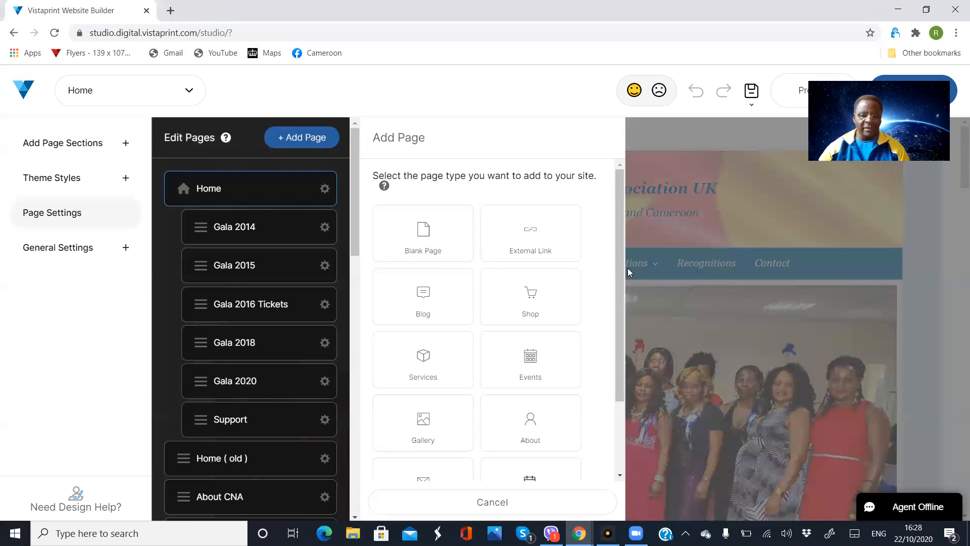
click(426, 231)
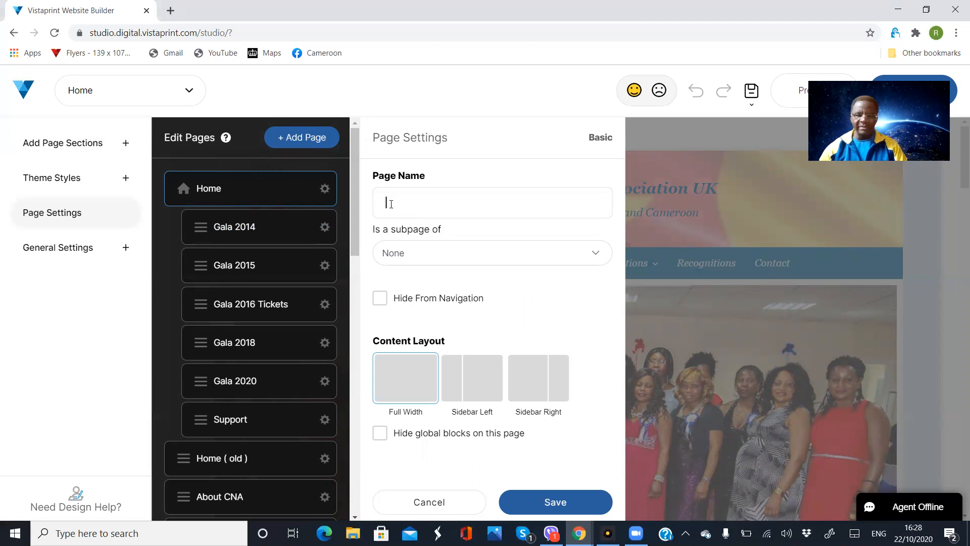
- Enter 'Romain training' as the new page's name
text(R)
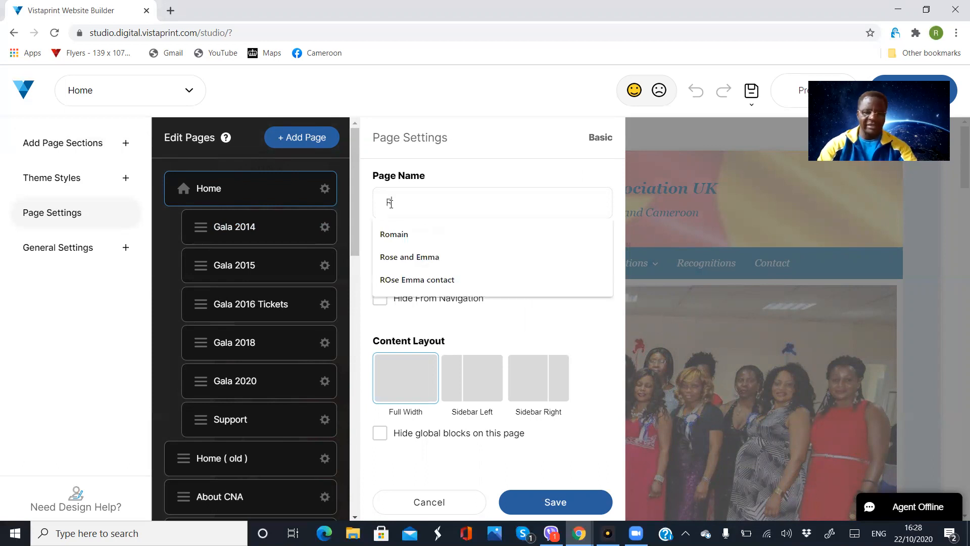
text(oma)
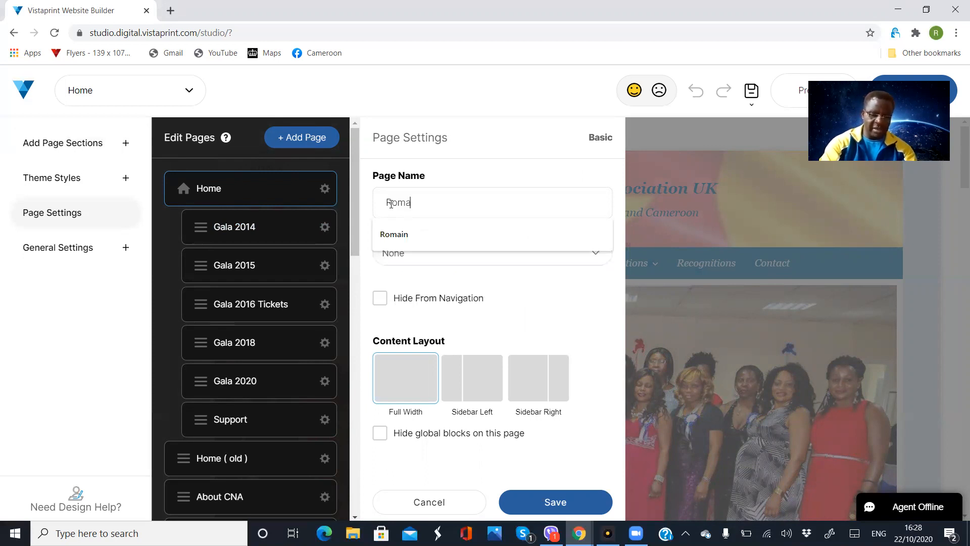
text(in)
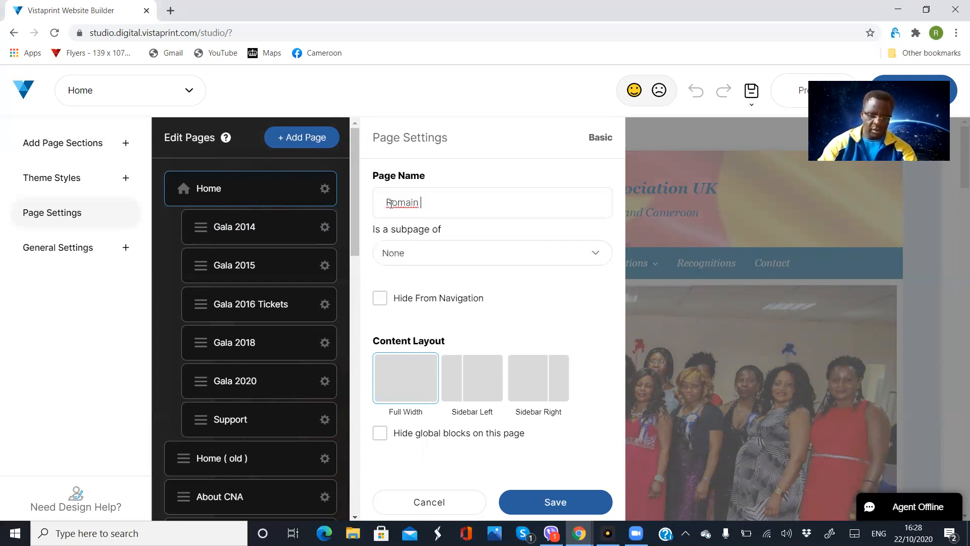
text( training)
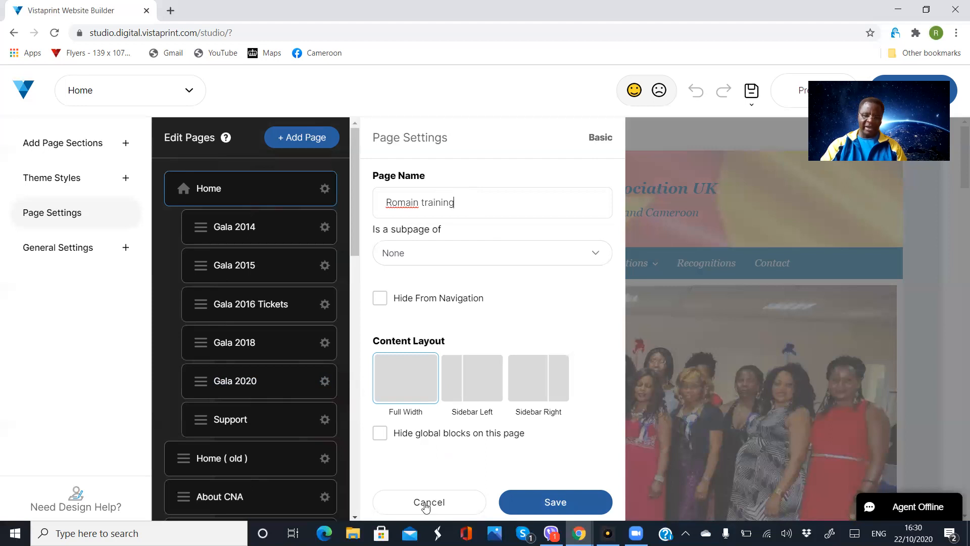
- Save the Romain training page and close the page list
click(555, 500)
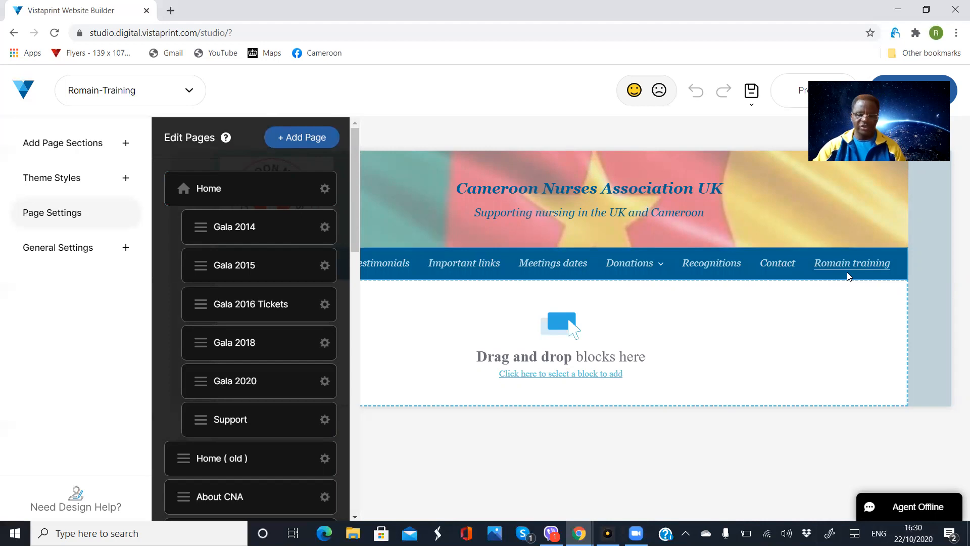
click(794, 325)
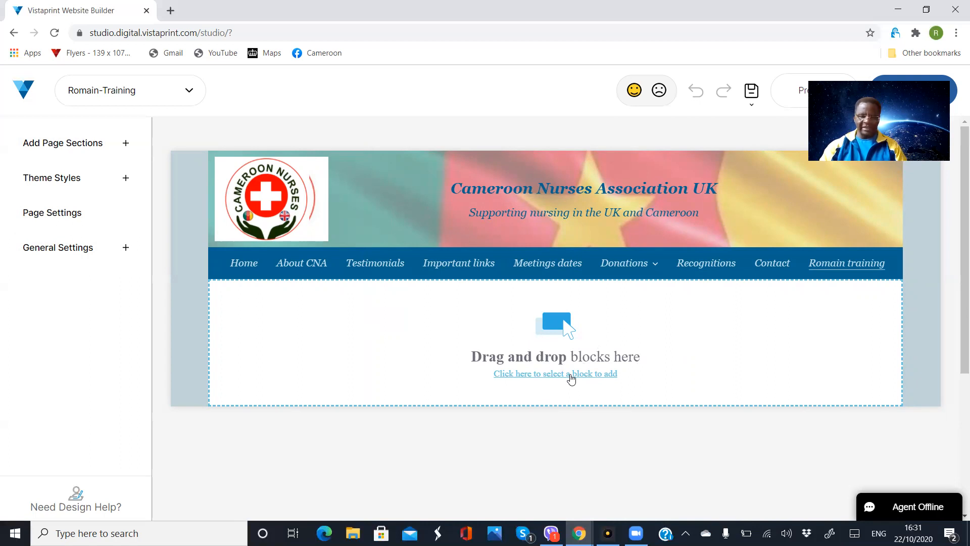
- Open the block library and browse Popular blocks such as Title & Text
click(571, 379)
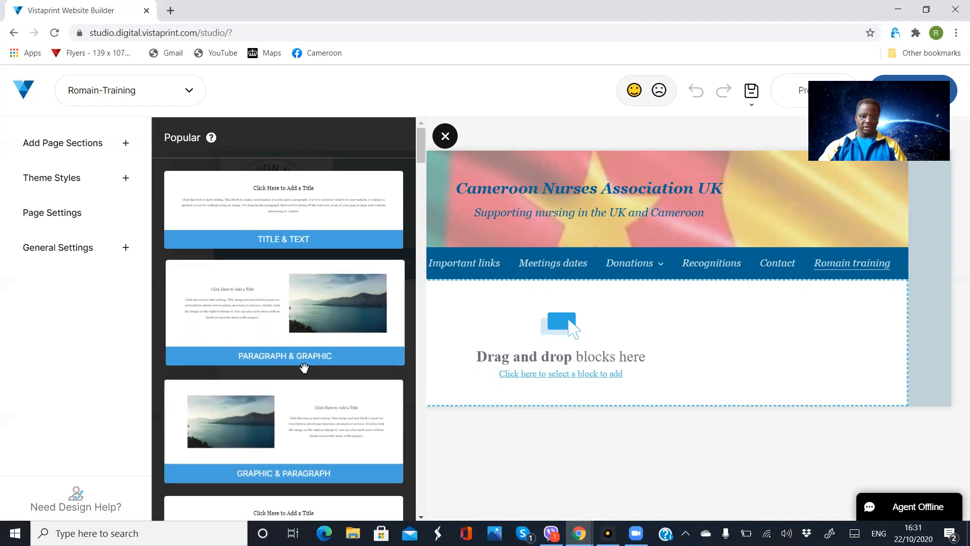
scroll(304, 371, down, 3)
scroll(305, 371, down, 8)
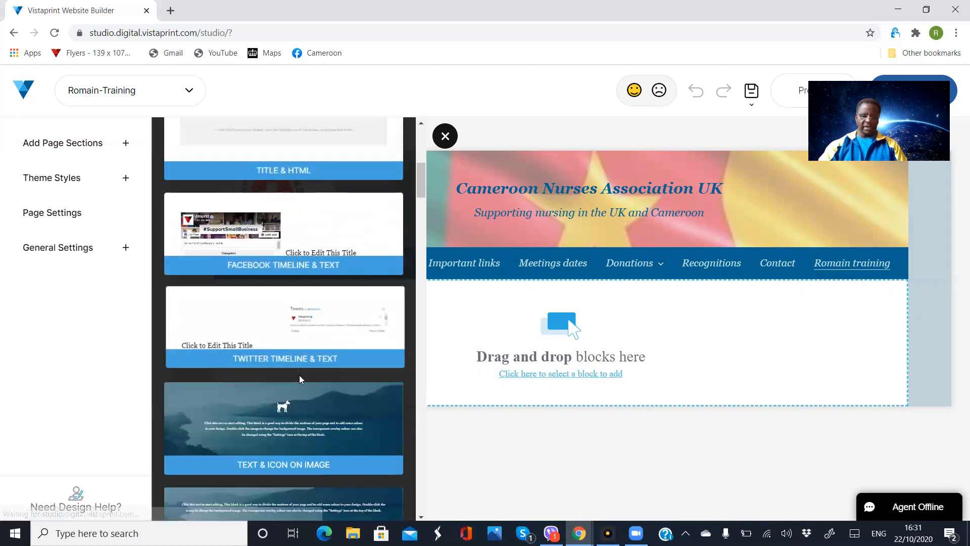
scroll(300, 380, down, 8)
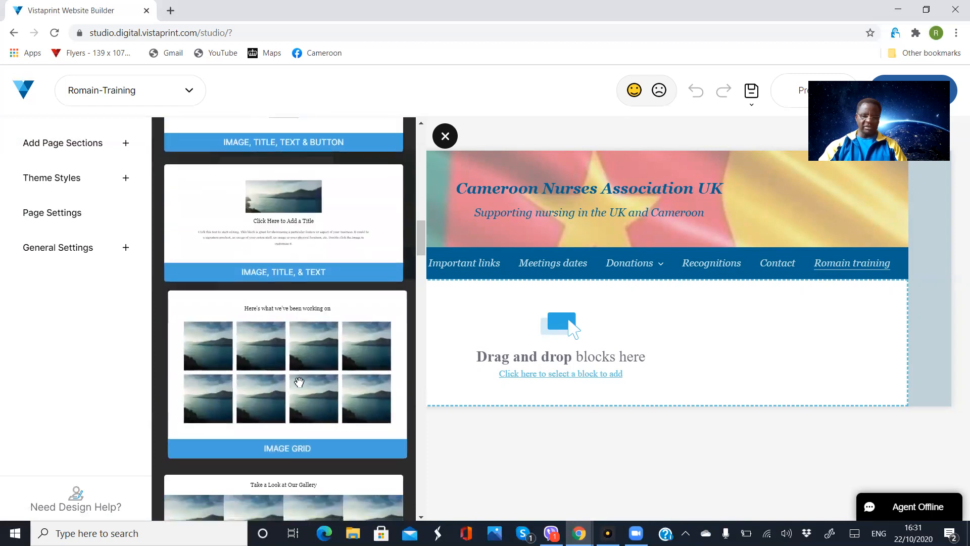
scroll(298, 379, down, 3)
scroll(253, 147, up, 2)
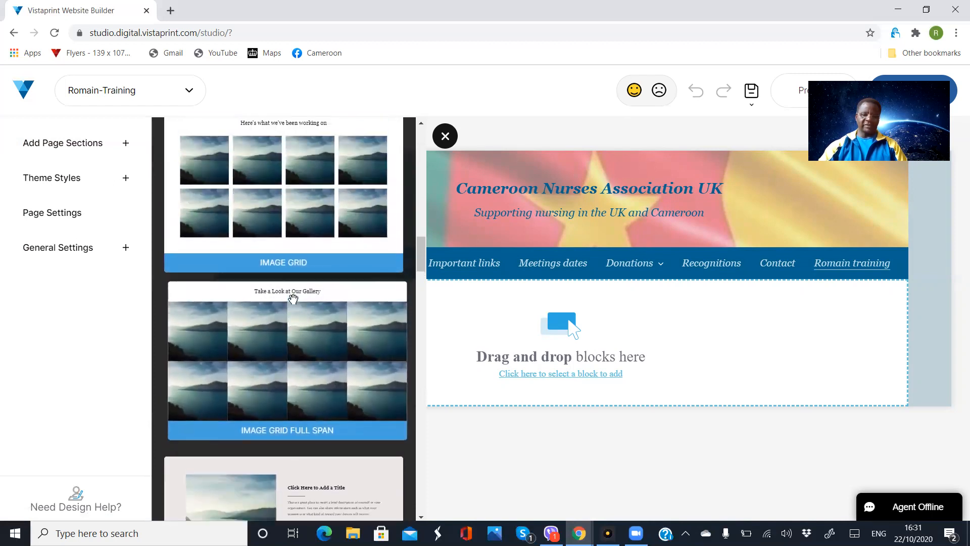
scroll(326, 209, up, 10)
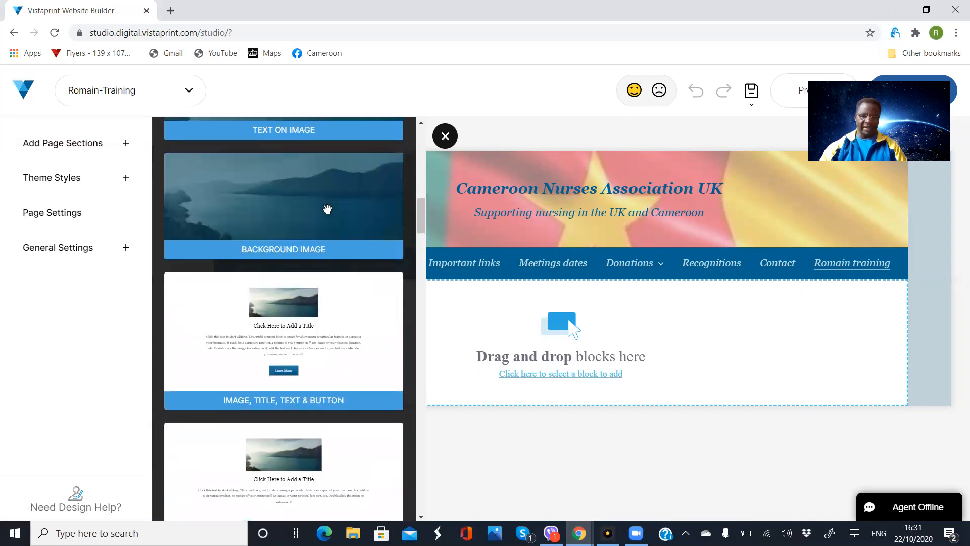
scroll(327, 209, up, 10)
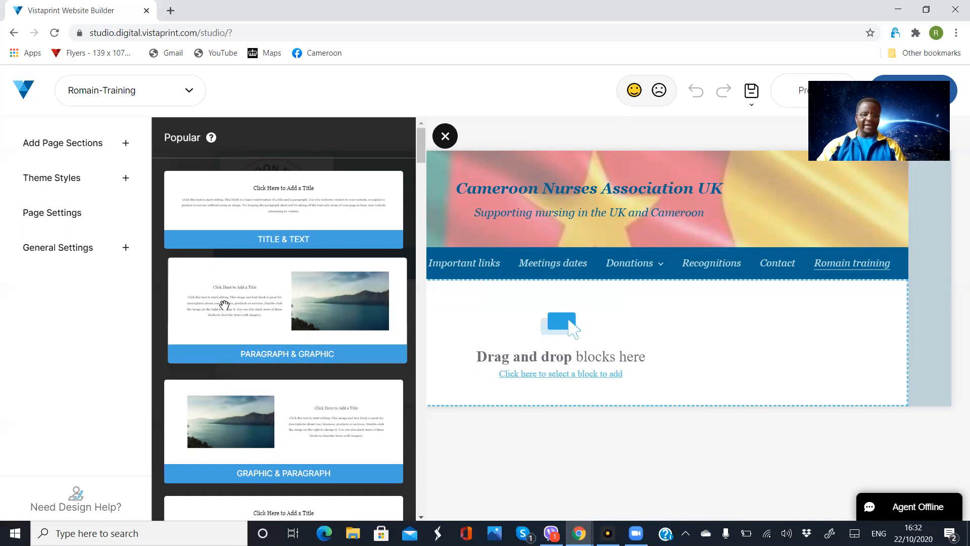
- Drop a Paragraph & Graphic block onto the empty page and retitle it 'First training'
drag(224, 304, 577, 329)
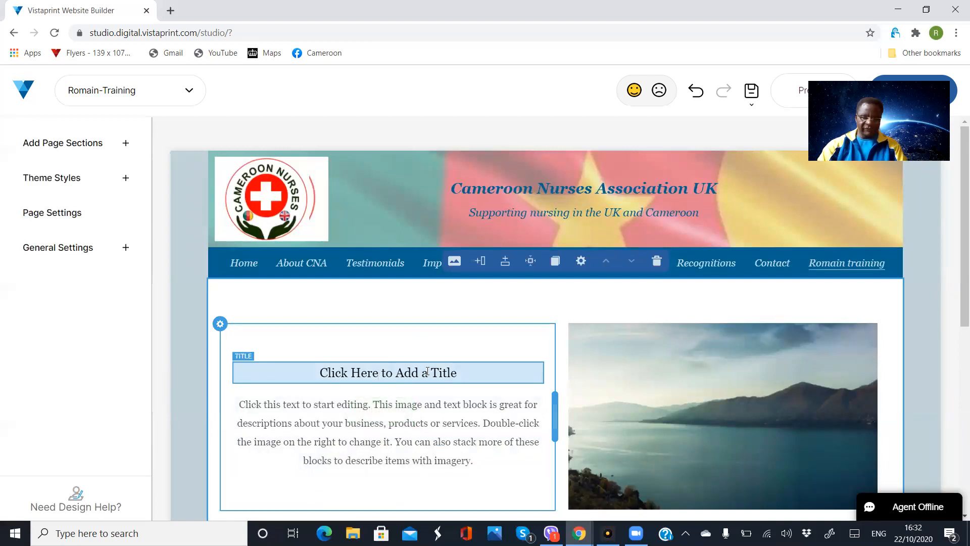
click(457, 372)
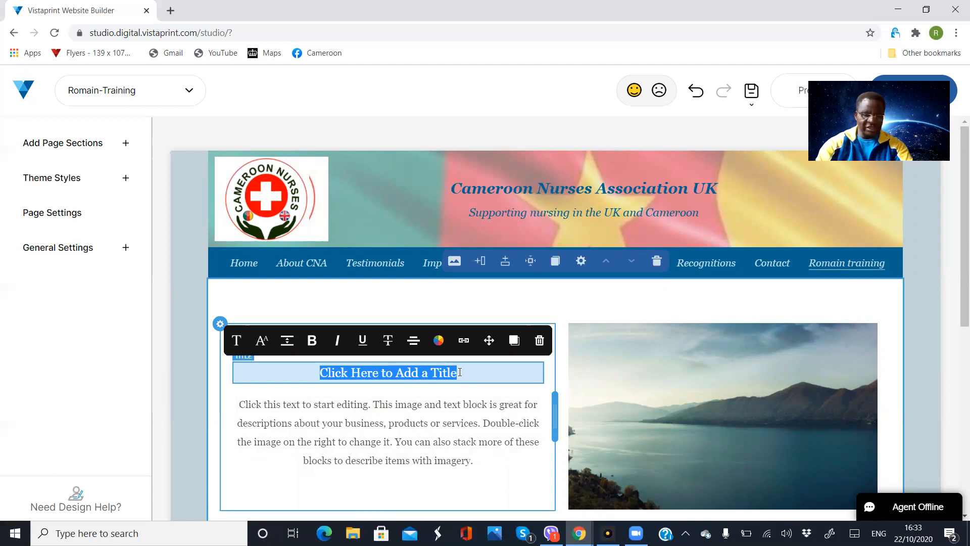
text(First)
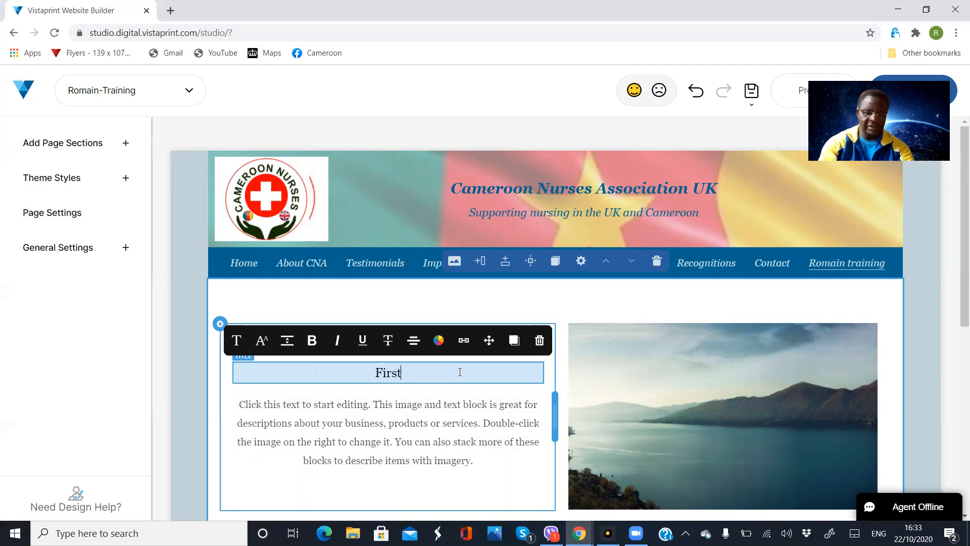
text( tria)
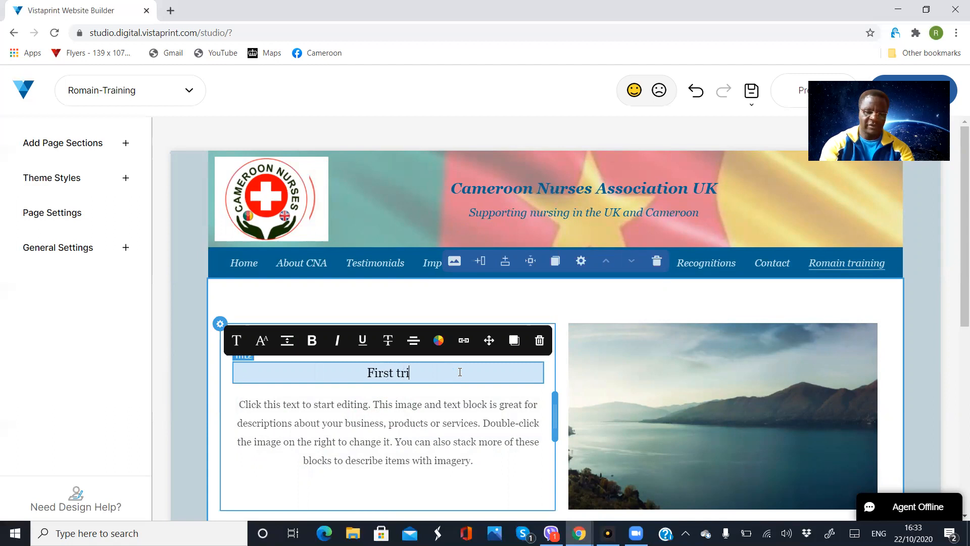
key(BackSpace)
key(BackSpace)
text(aining)
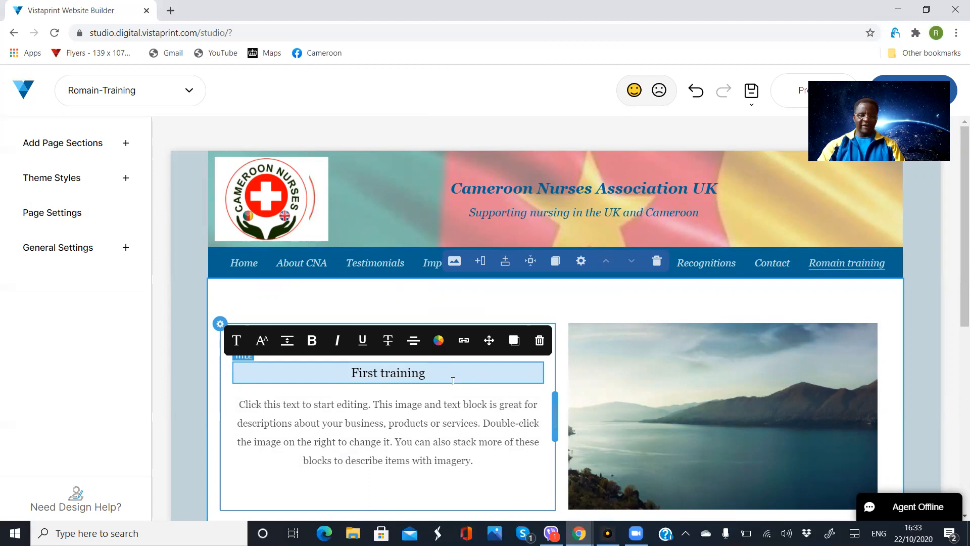
- Replace the placeholder paragraph with 'Romain is doing a training today on the CNA website'
click(425, 432)
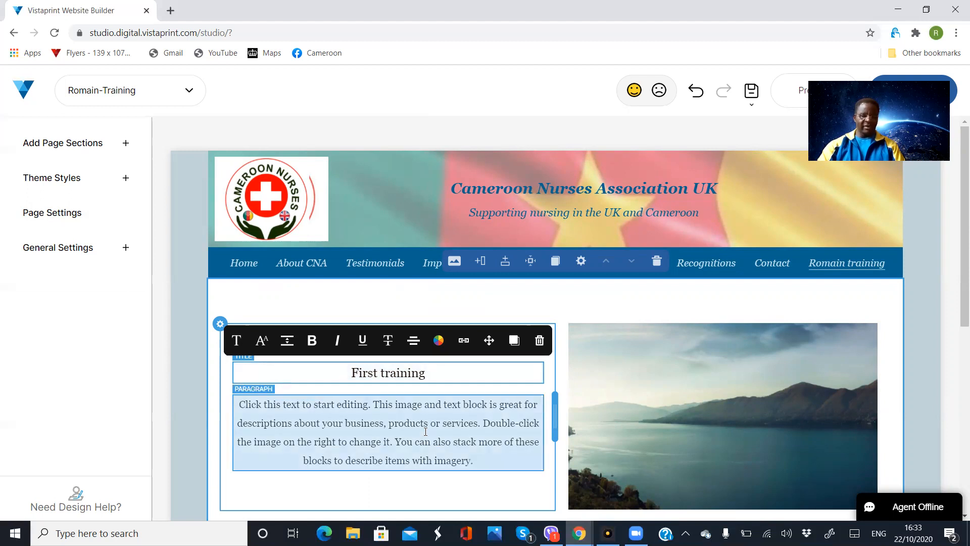
triple_click(272, 408)
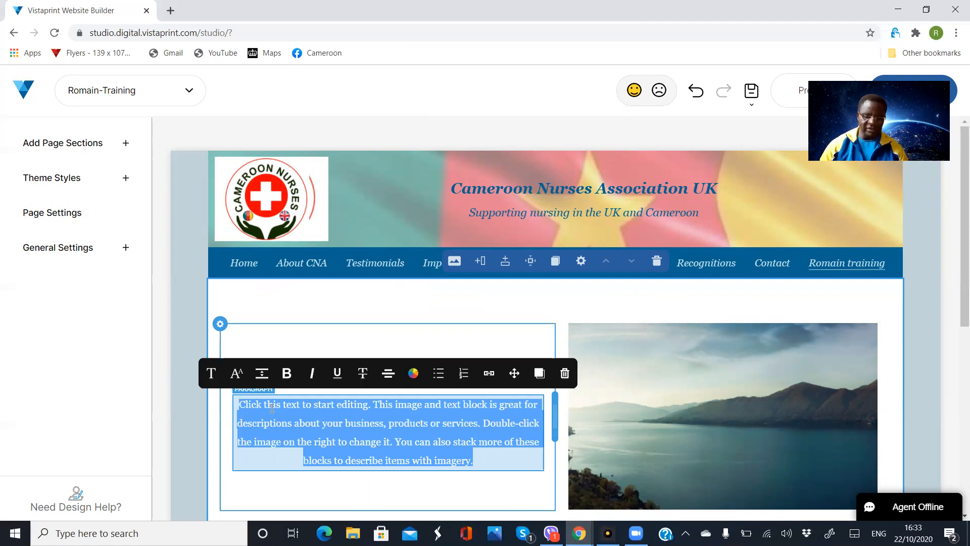
text(Rom)
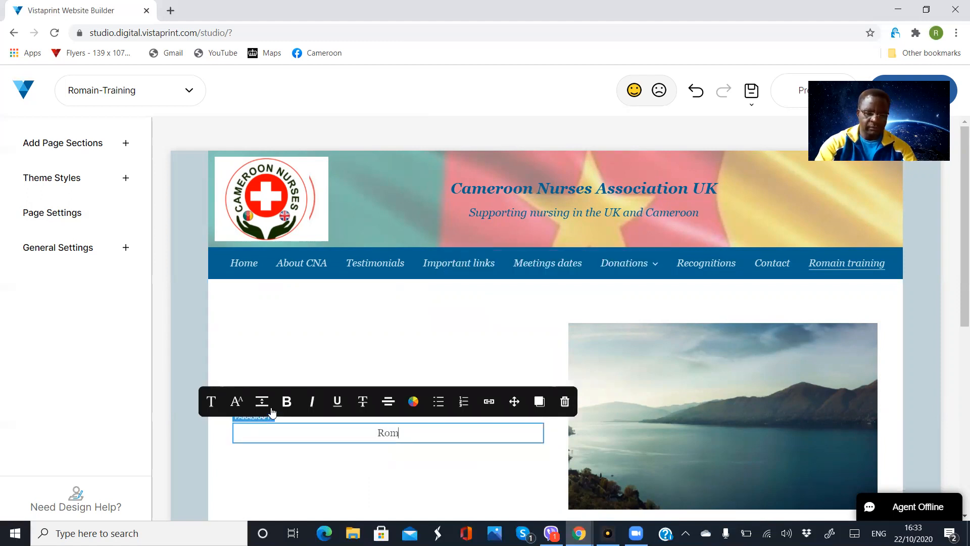
text(ain i)
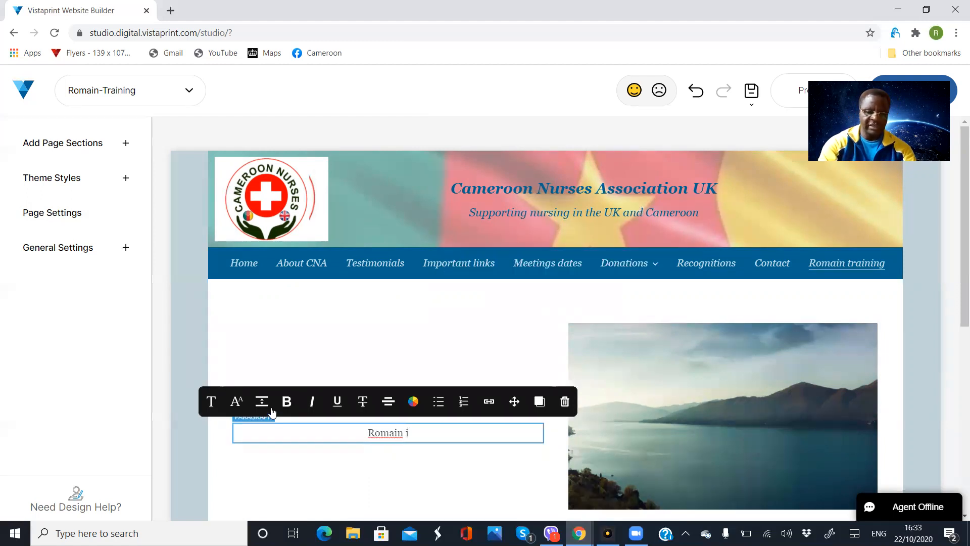
text(s soin)
key(BackSpace)
key(BackSpace)
key(BackSpace)
key(BackSpace)
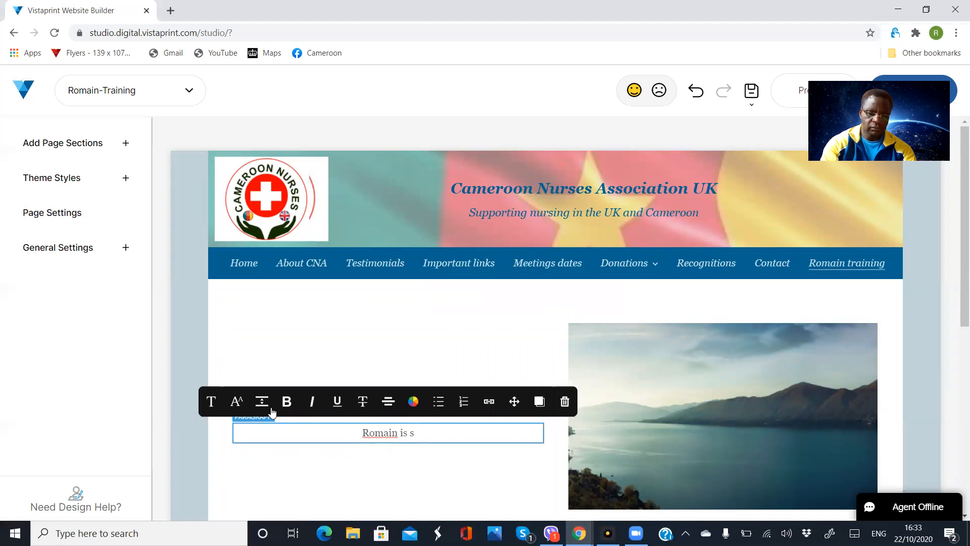
text(doing)
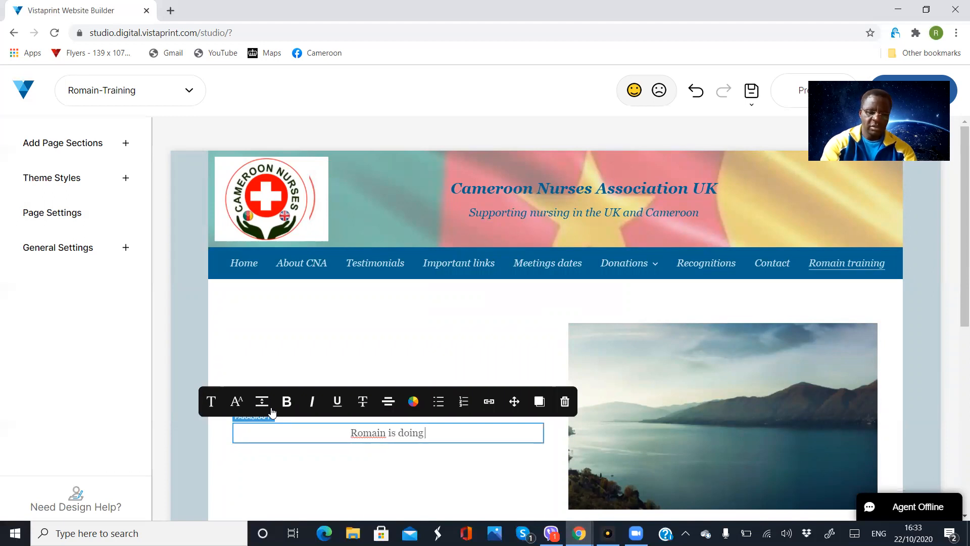
text( a training to)
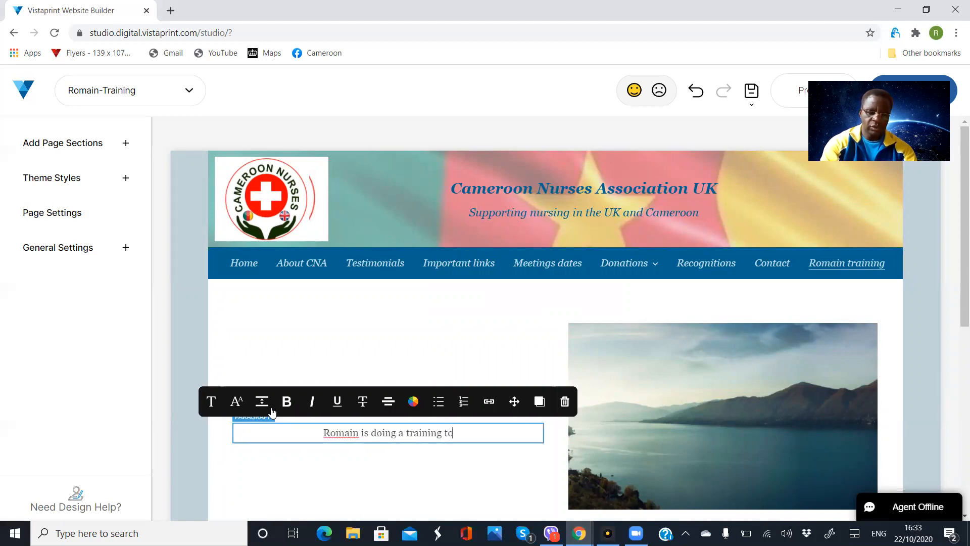
text(day on the )
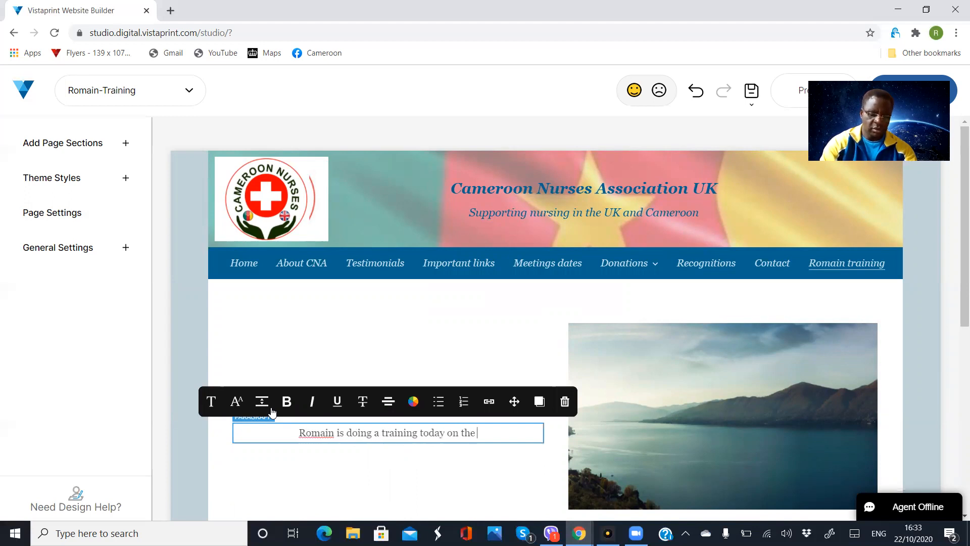
text(CNA )
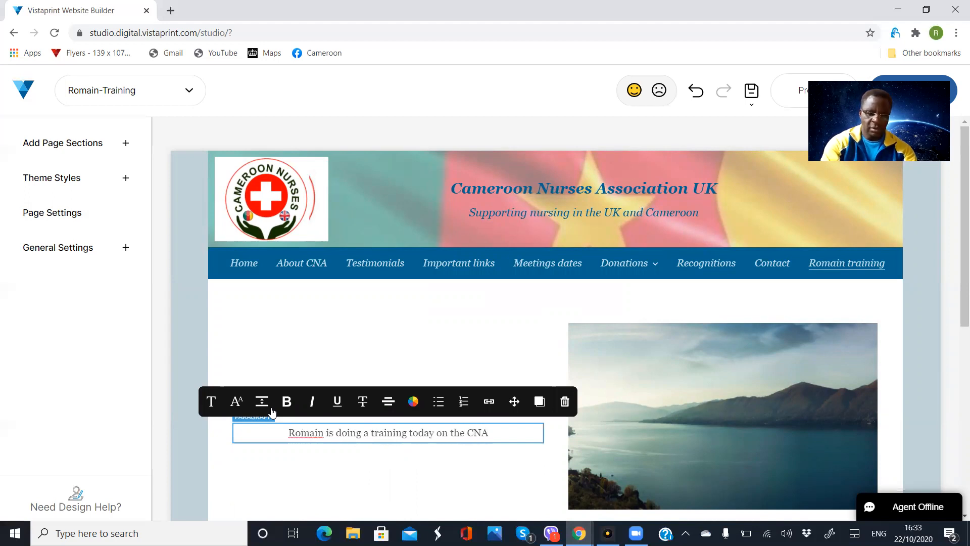
text(we)
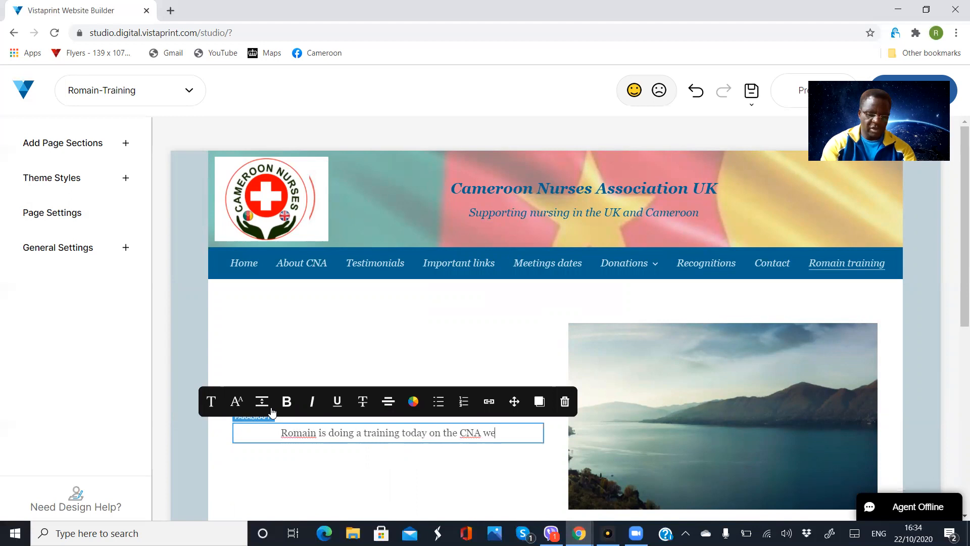
text(bsite)
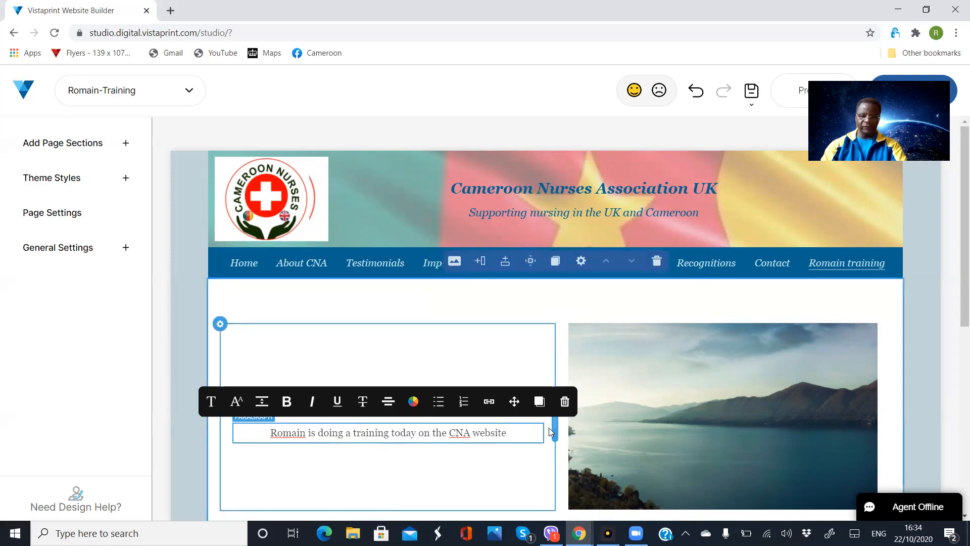
- Exit text editing on the First training paragraph
click(506, 457)
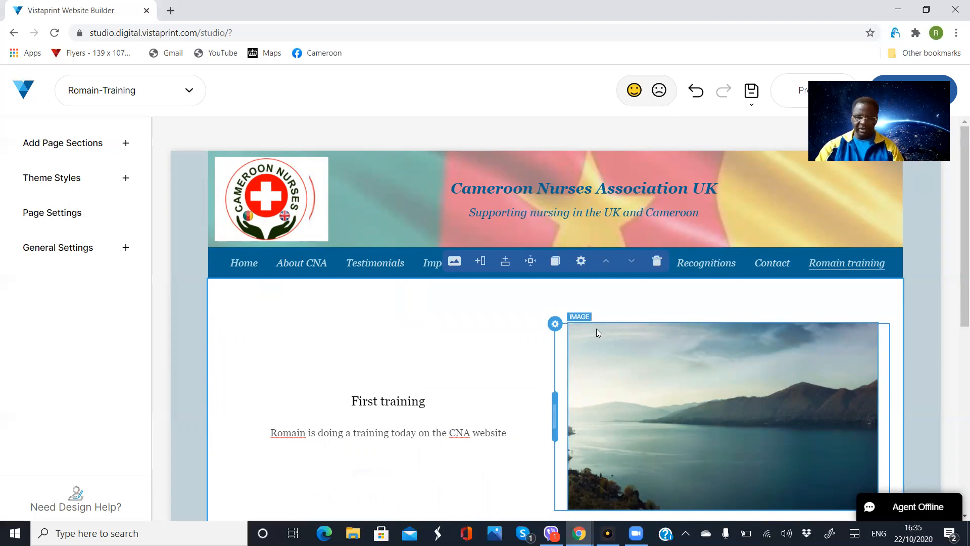
- Open the Image picker for the placeholder lake photo via 'Select A Different Image'
double_click(685, 380)
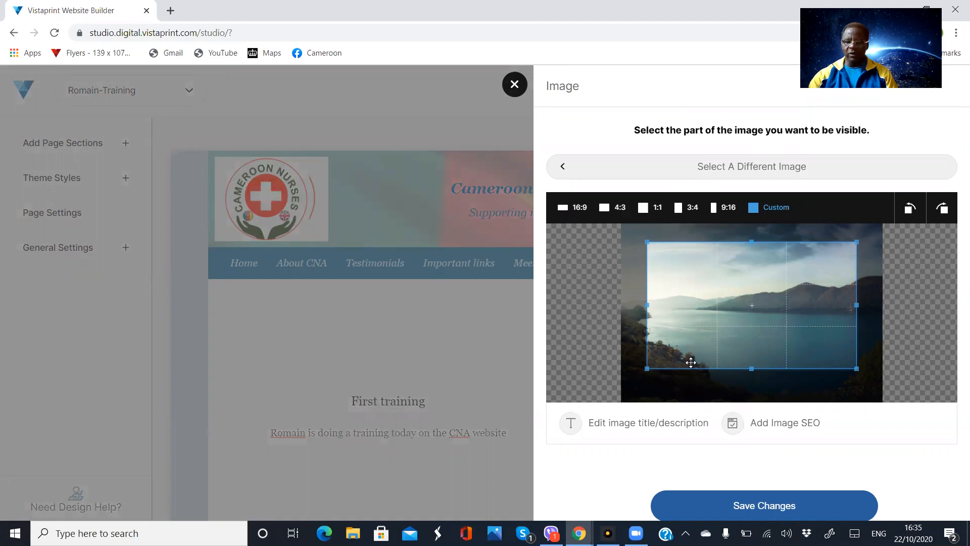
click(768, 165)
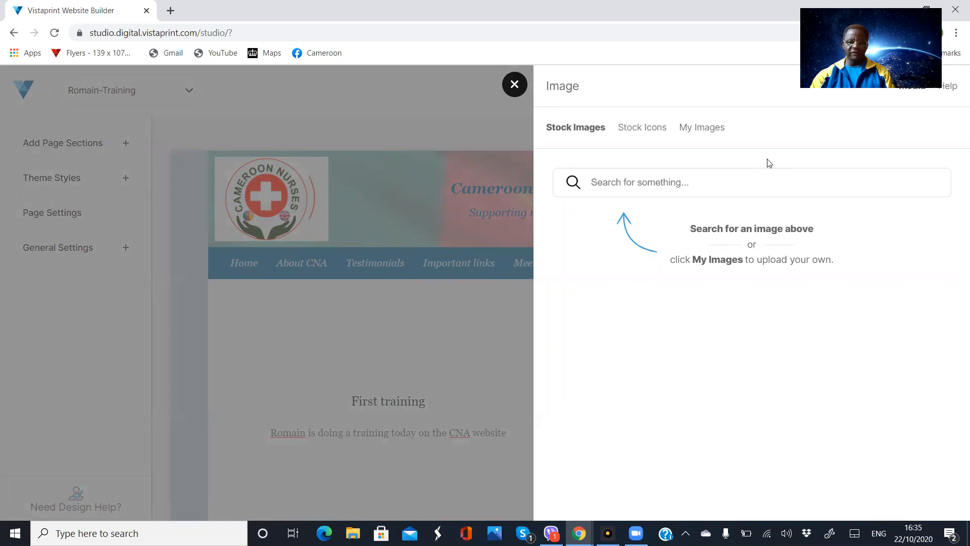
click(689, 183)
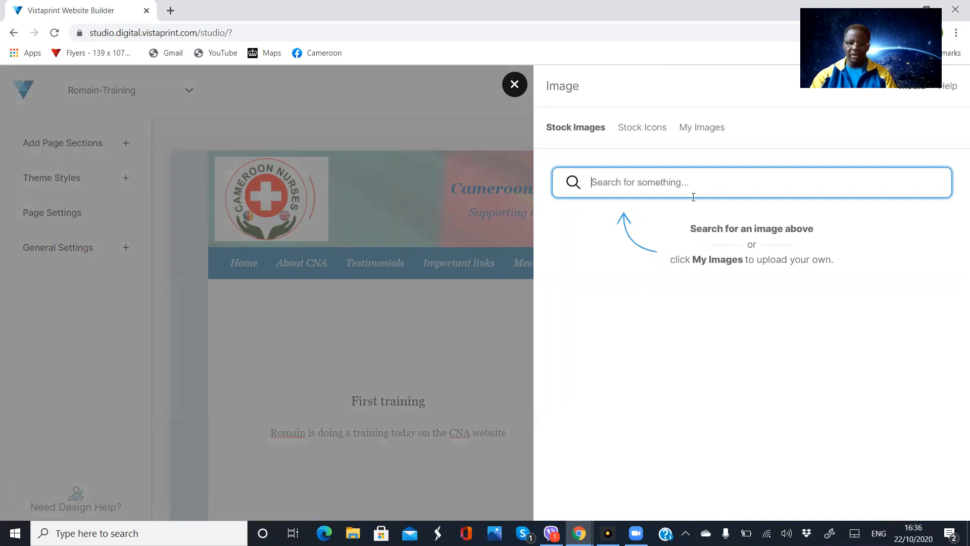
- Show the My Images tab and browse the account's uploaded images up to the add-images tile
click(693, 130)
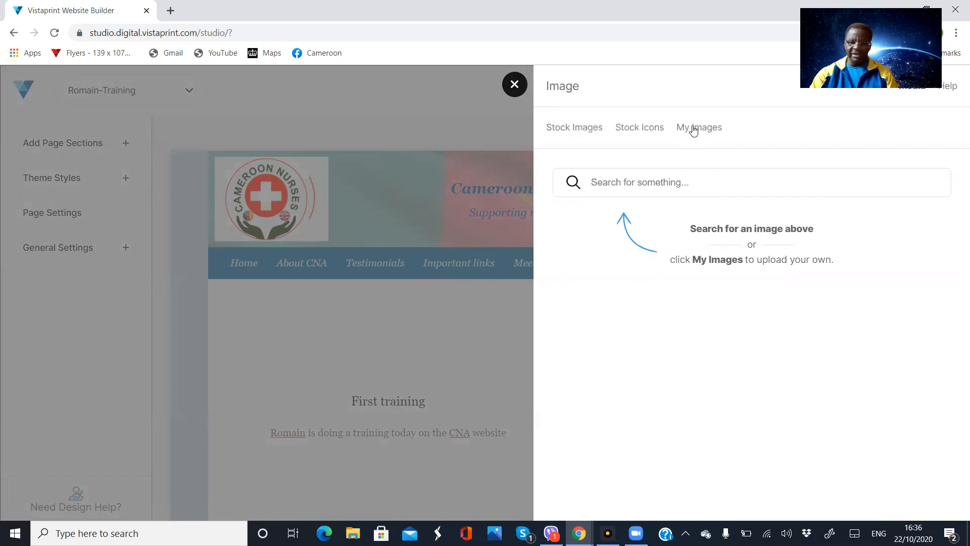
click(694, 129)
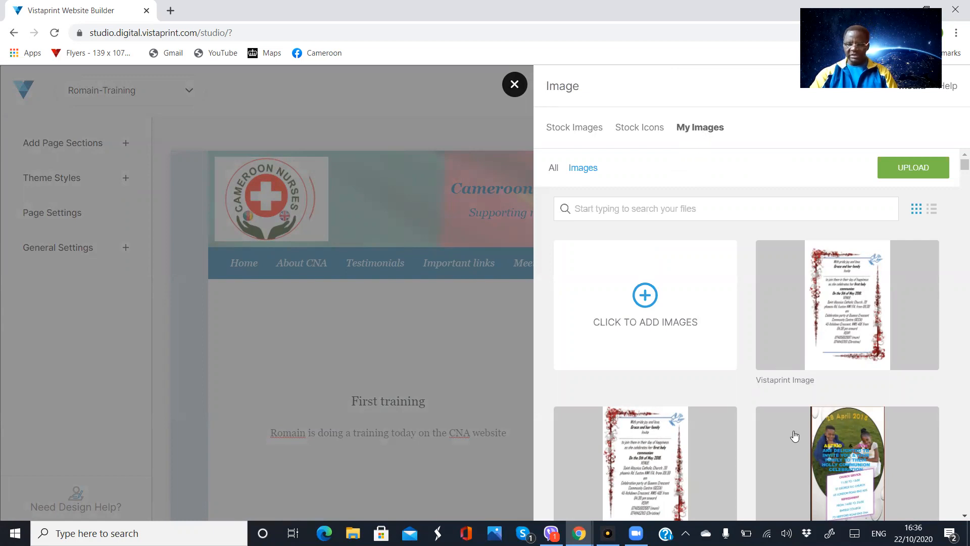
scroll(792, 433, down, 5)
scroll(793, 434, down, 10)
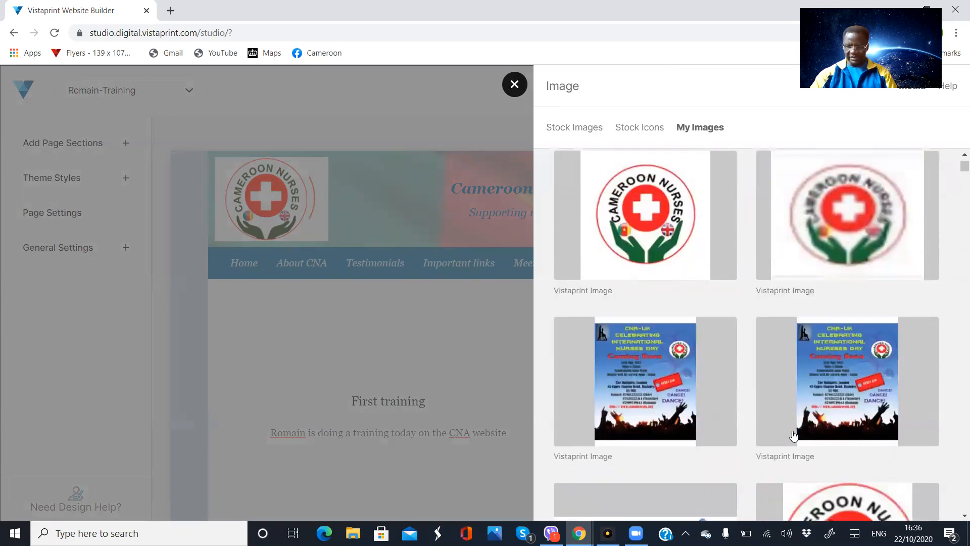
scroll(793, 436, down, 7)
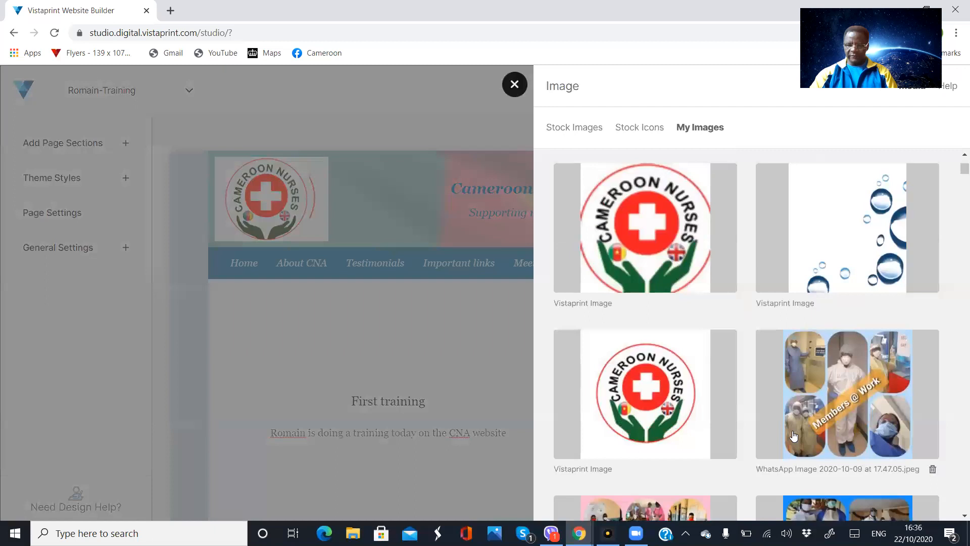
scroll(793, 435, down, 5)
scroll(794, 436, up, 6)
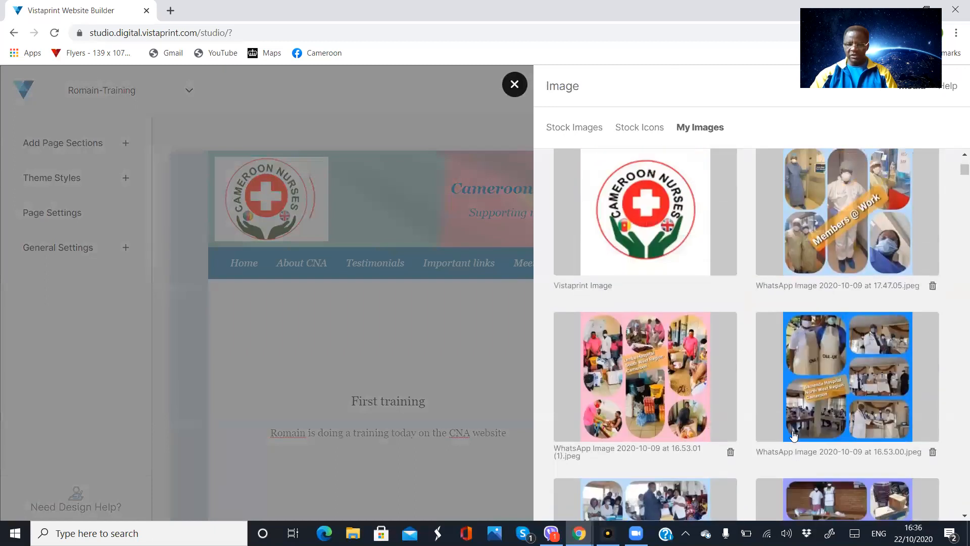
scroll(793, 436, up, 12)
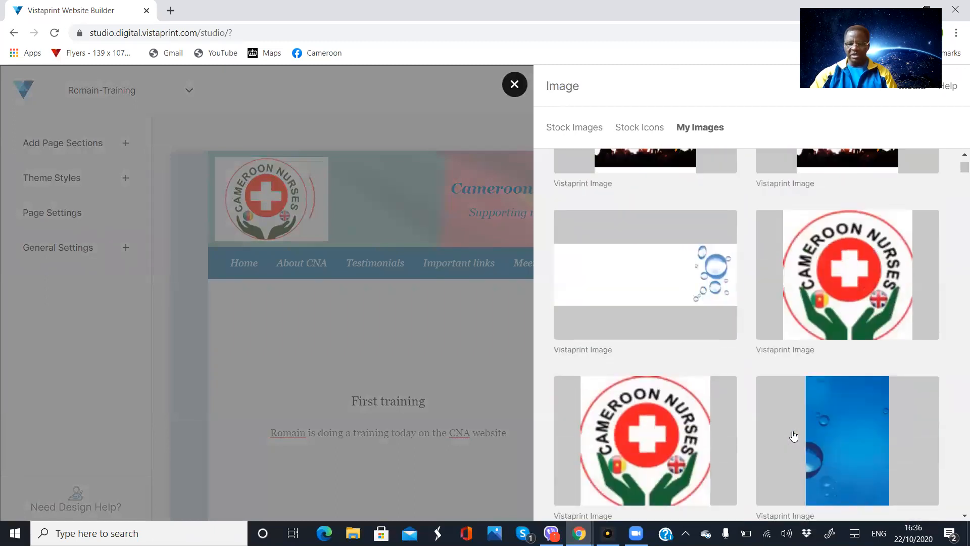
scroll(793, 436, up, 6)
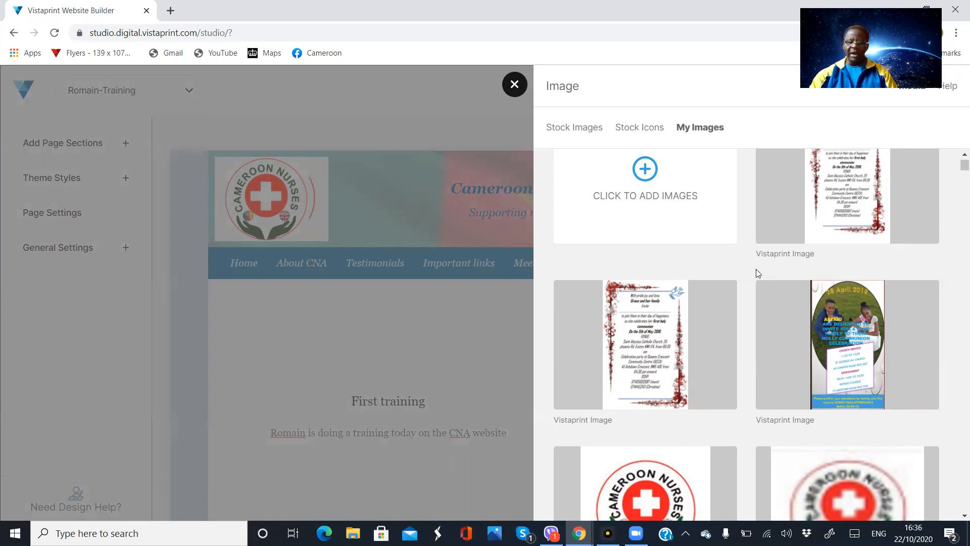
scroll(757, 273, up, 1)
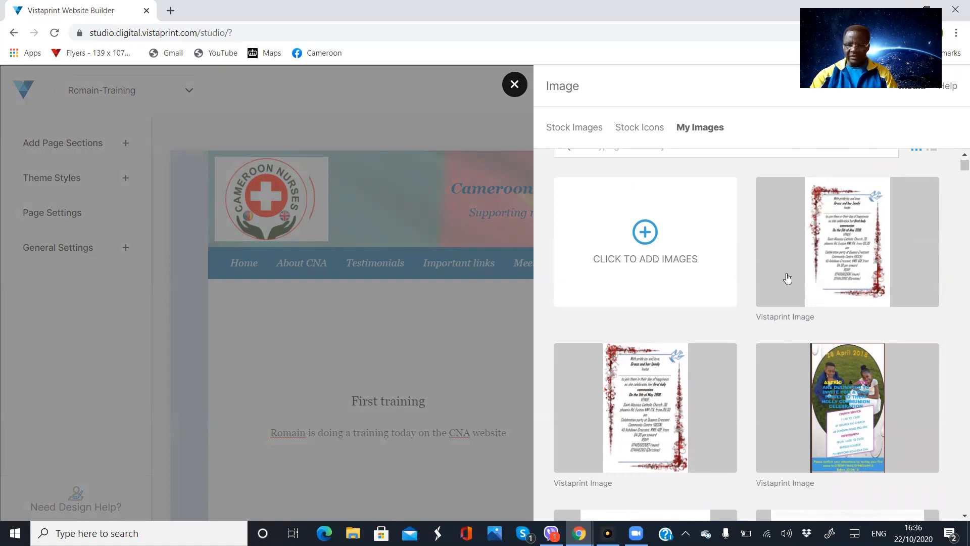
- Upload Capture.PNG12.PNG from Desktop > CNA wed as the block's new image
click(644, 234)
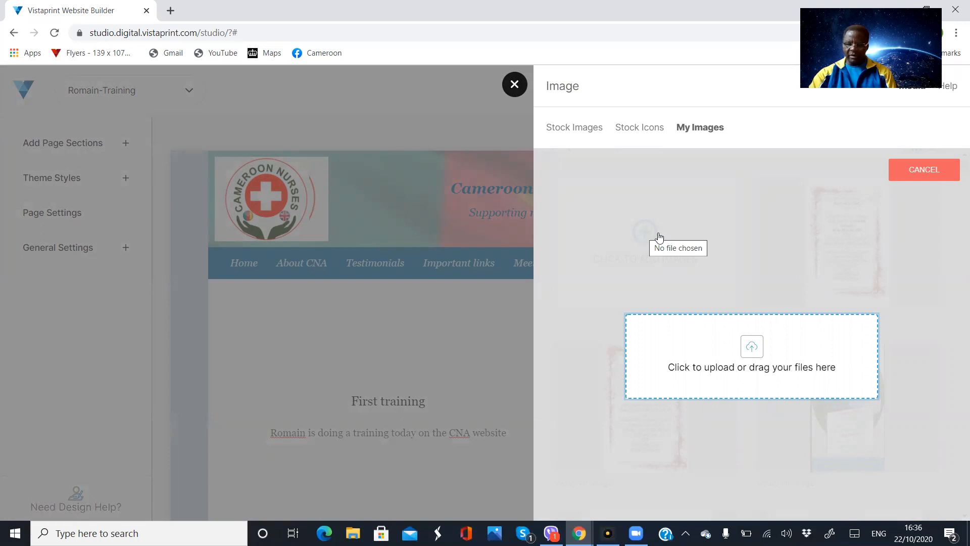
click(751, 357)
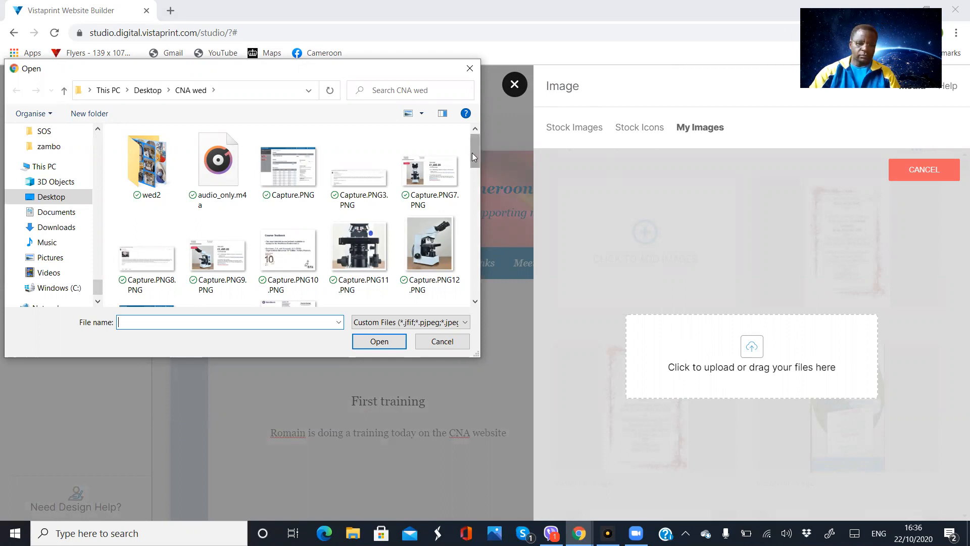
drag(472, 152, 472, 154)
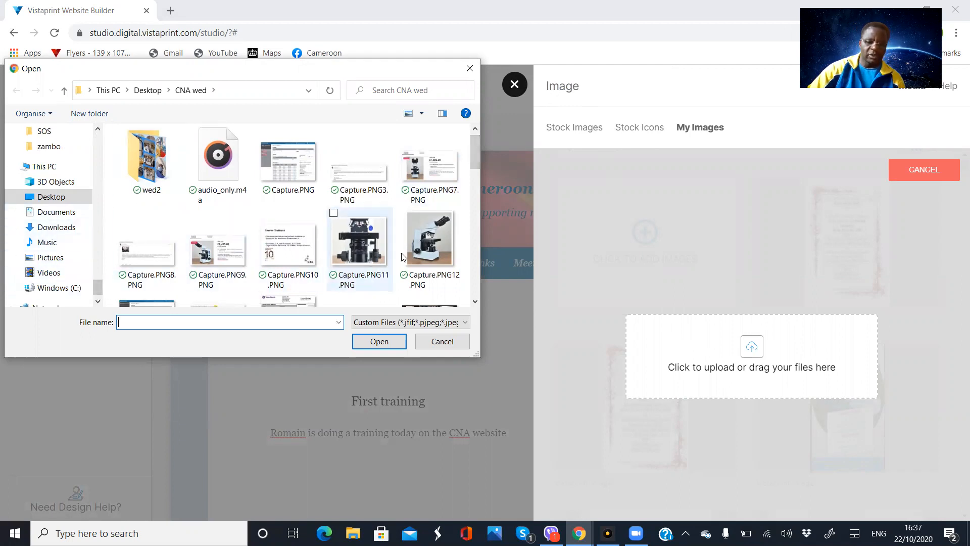
click(405, 214)
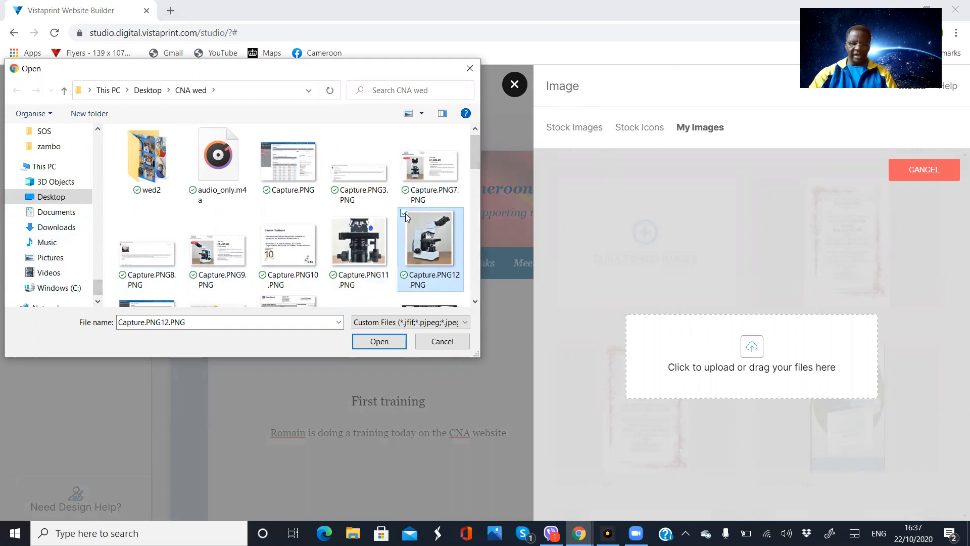
click(380, 343)
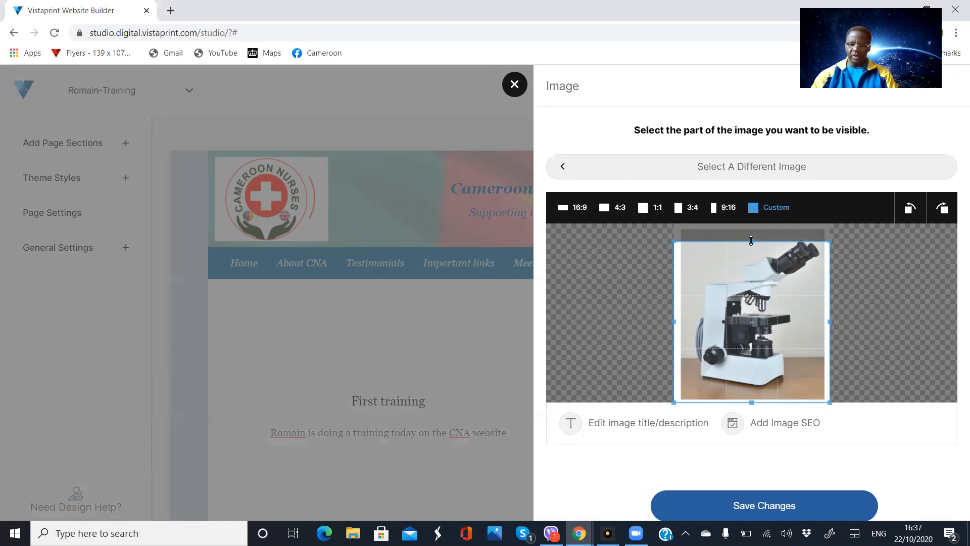
- Crop the microscope photo slightly on all four sides and show its title and description fields
mouse_move(751, 241)
mouse_down()
mouse_move(752, 228)
mouse_move(754, 348)
mouse_move(756, 231)
mouse_up()
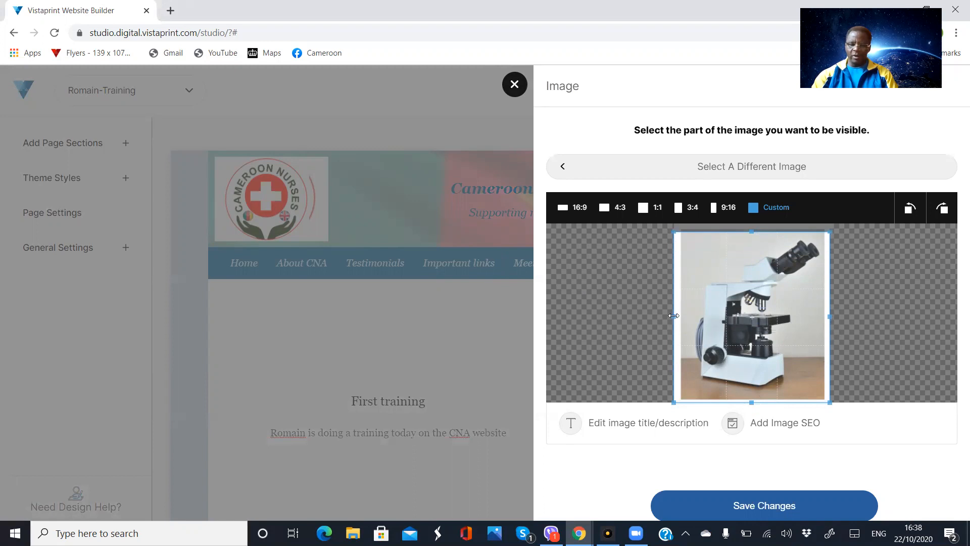
drag(674, 316, 681, 316)
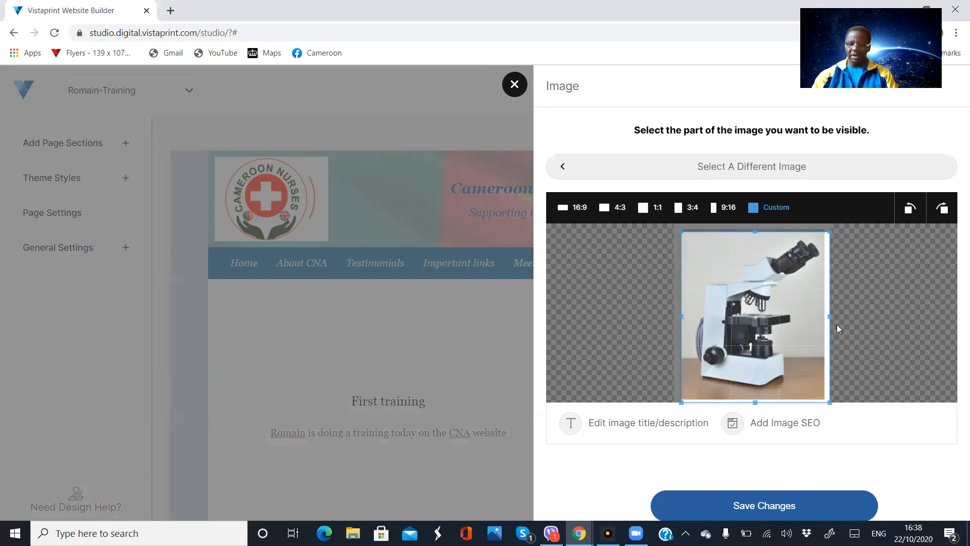
drag(830, 315, 824, 316)
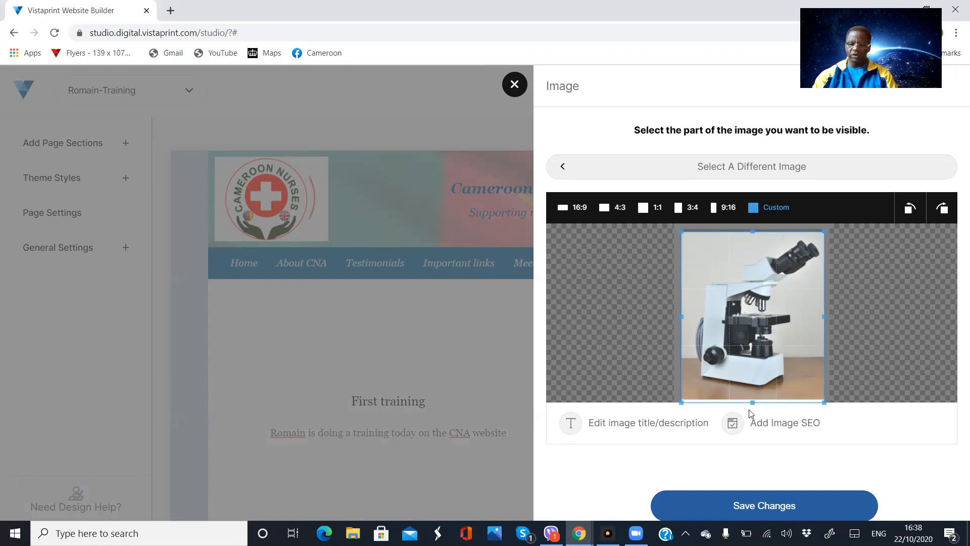
drag(751, 403, 753, 399)
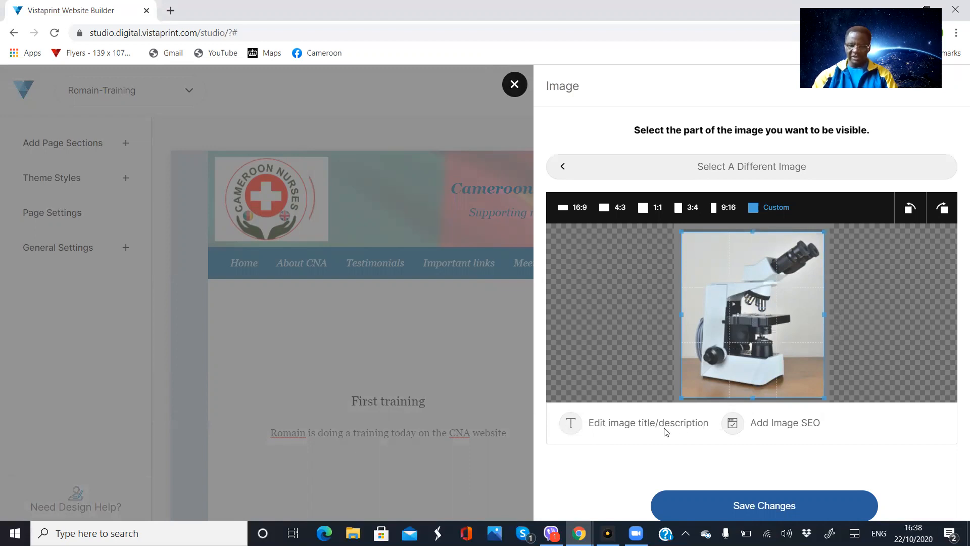
click(572, 426)
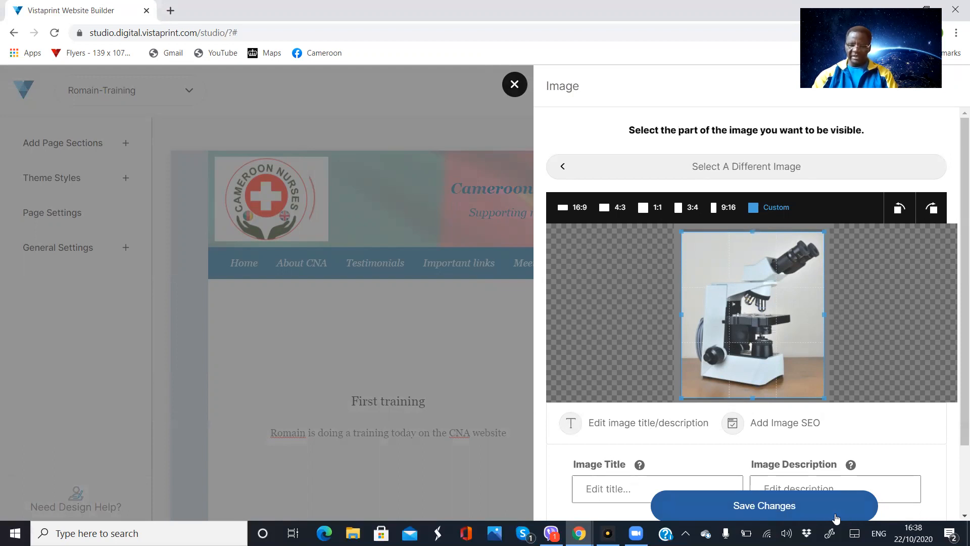
- Save the cropped microscope image into the block and check it beside the First training text
click(775, 507)
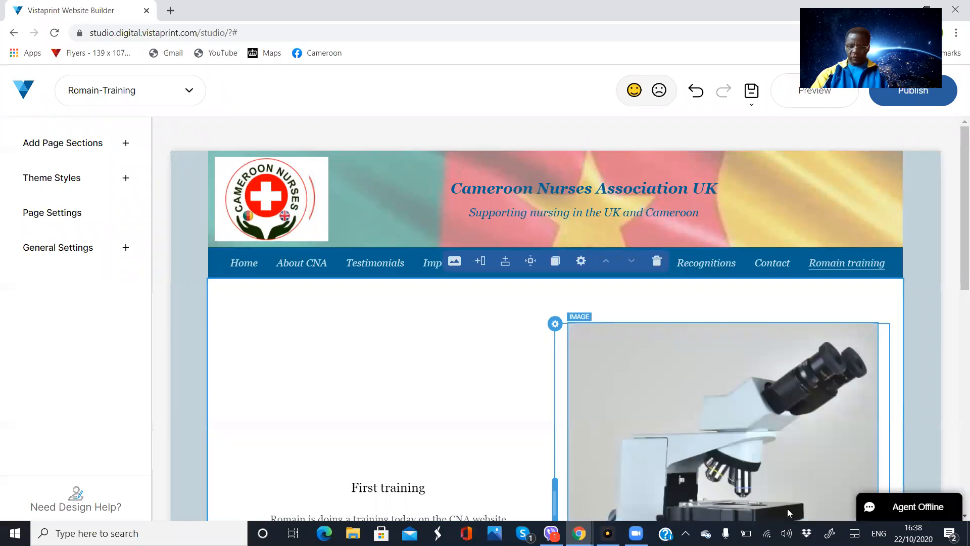
drag(956, 259, 956, 349)
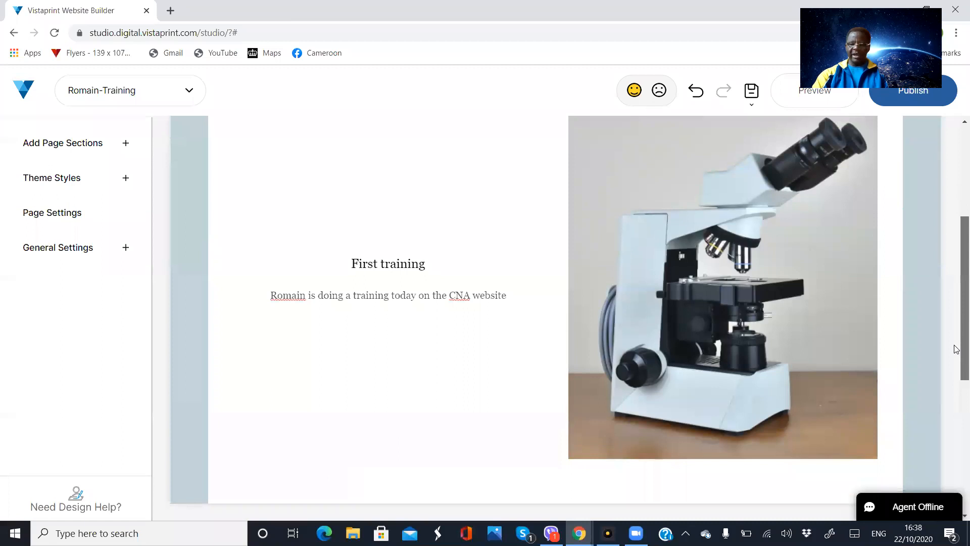
drag(957, 348, 956, 290)
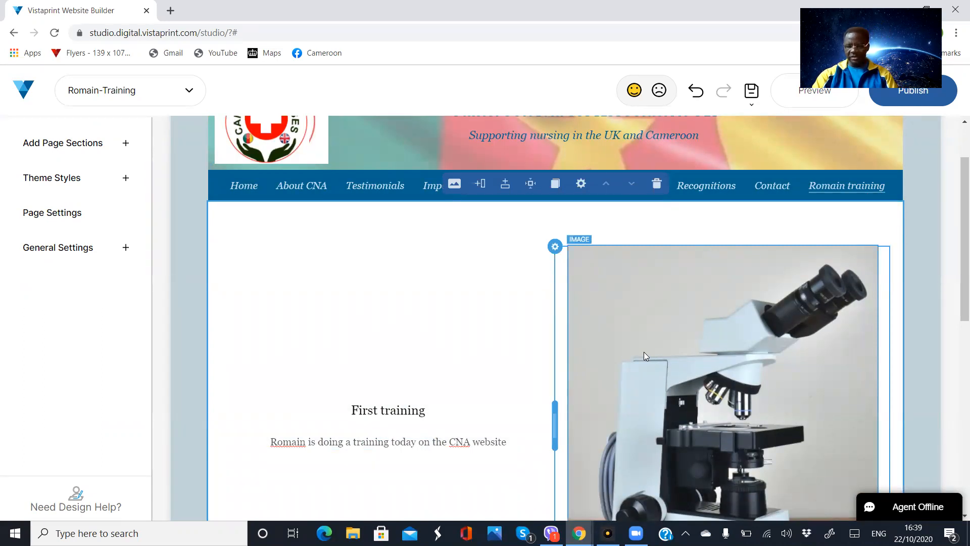
scroll(956, 308, down, 3)
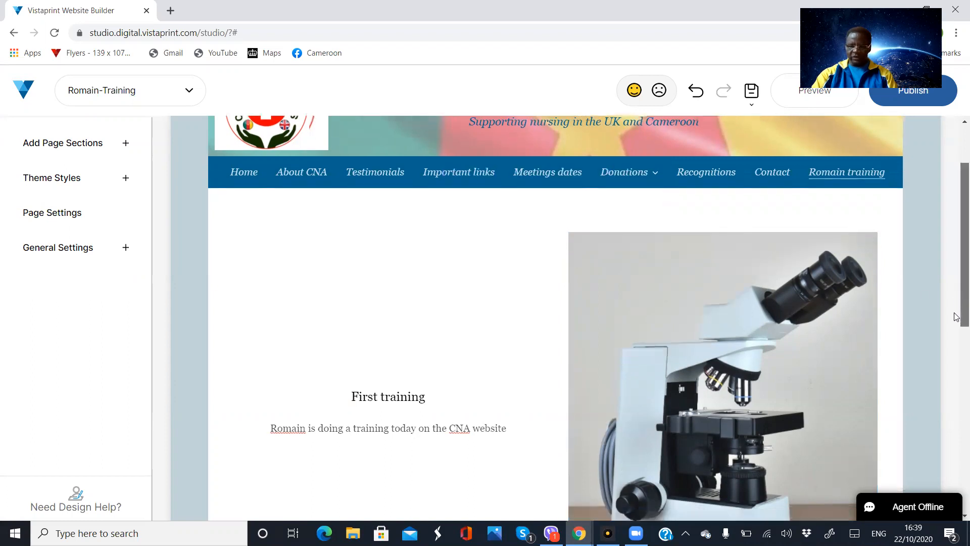
scroll(956, 333, up, 1)
scroll(956, 333, up, 2)
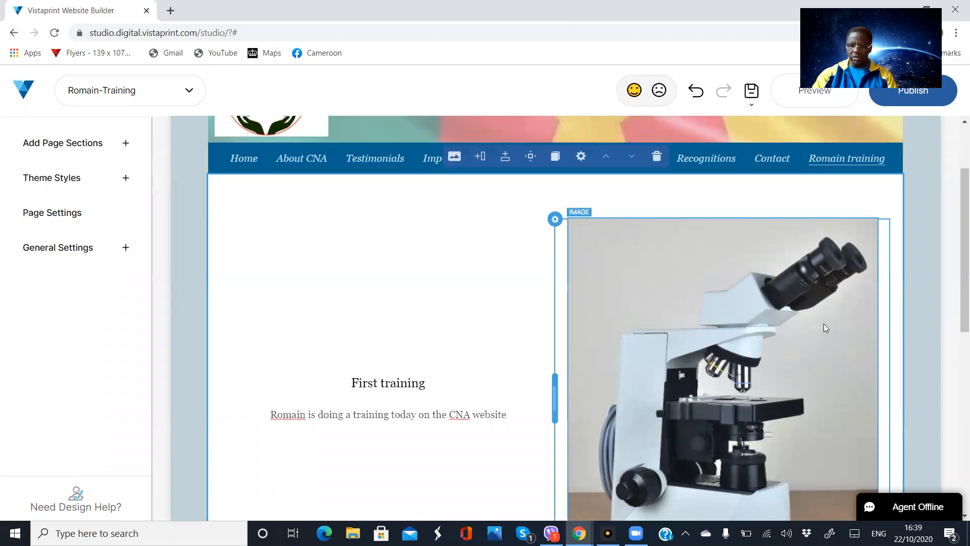
scroll(824, 323, up, 1)
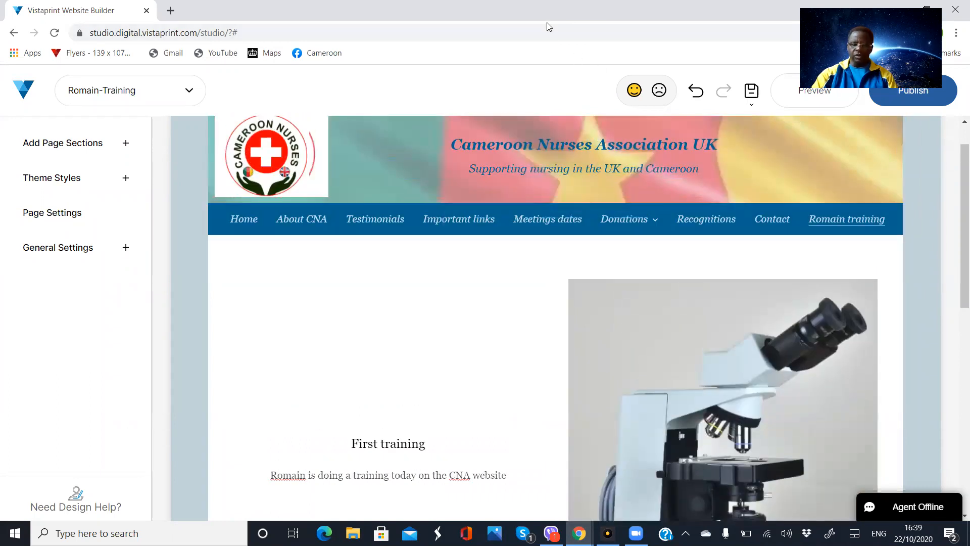